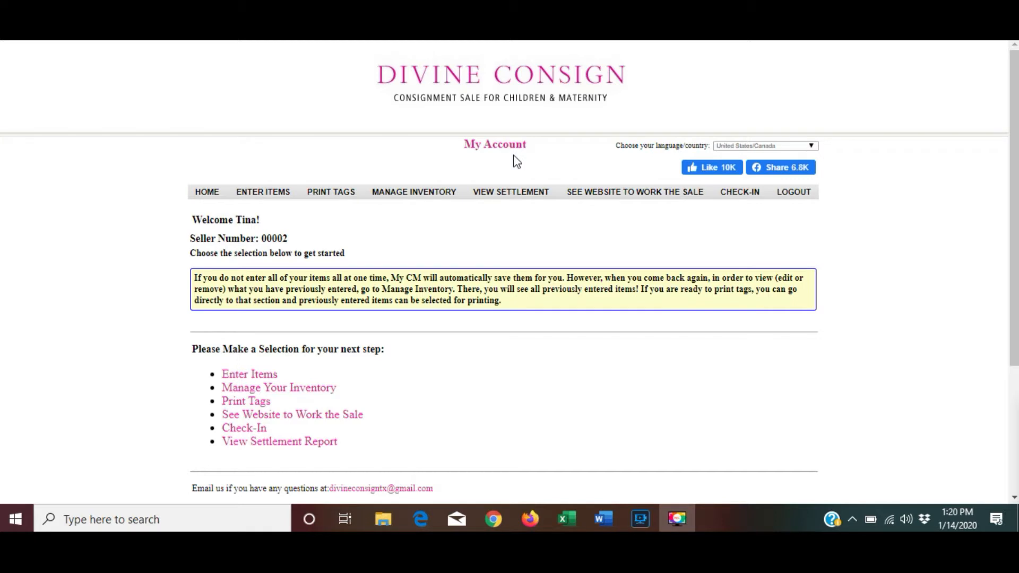
# Go to ENTER ITEMS to reach the Add / Remove / Edit Items page, which shows 19 items entered.
pyautogui.click(271, 196)
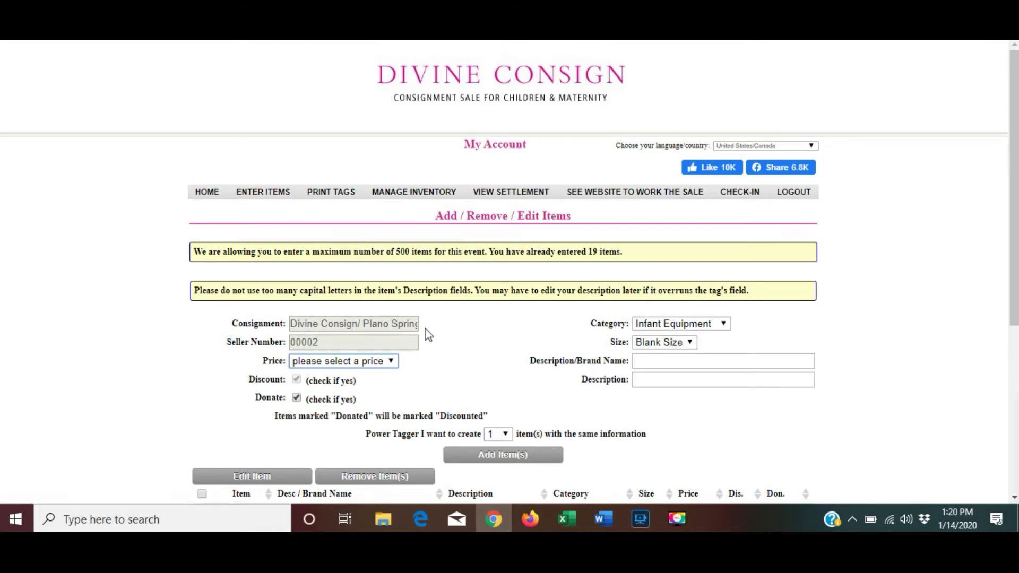
# Set the new item's Price dropdown to 3.00.
pyautogui.click(364, 365)
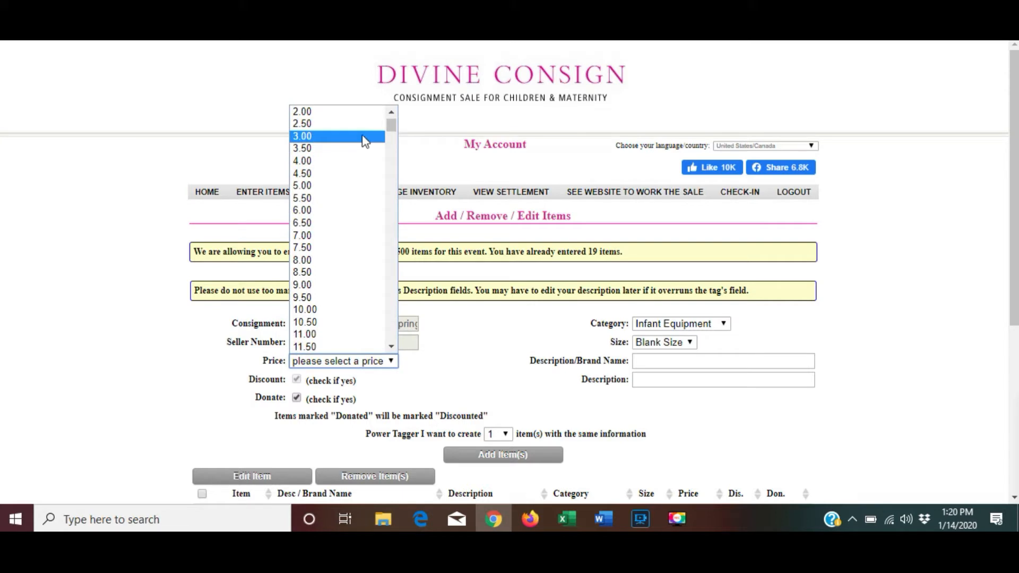
pyautogui.click(361, 366)
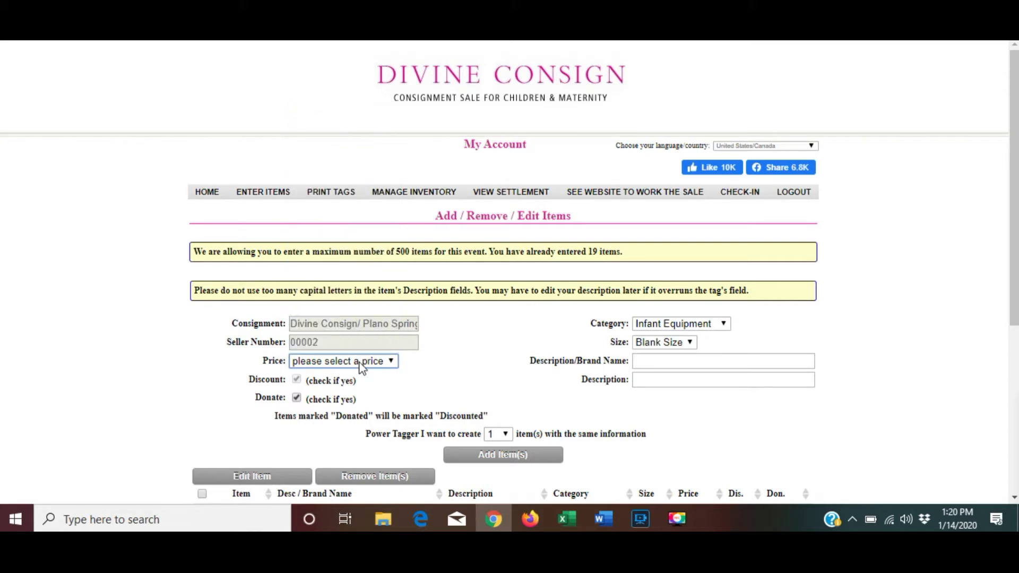
pyautogui.press('3')
pyautogui.press('Tab')
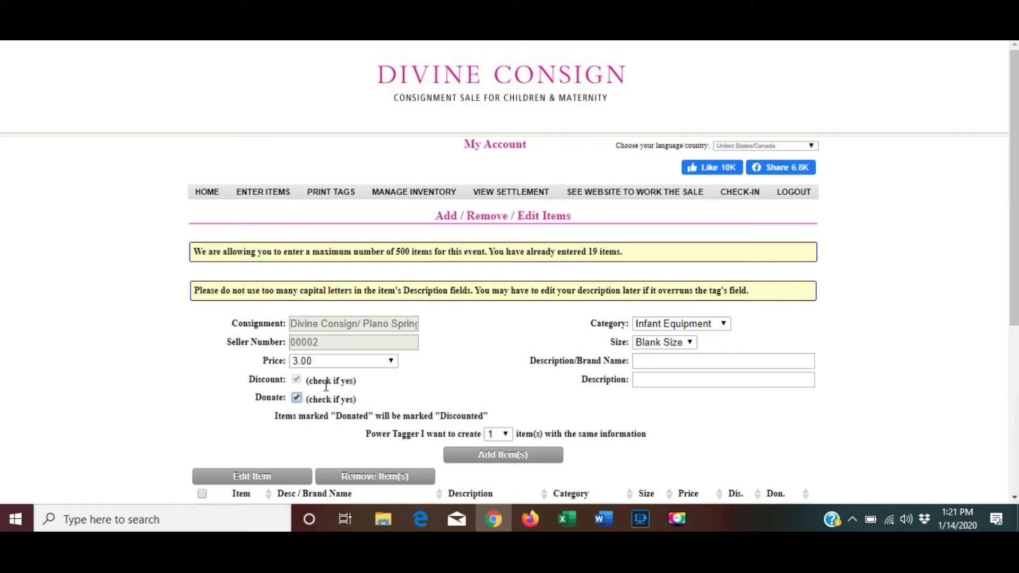
# Uncheck Donate so that only Discount stays checked for the 3.00 item.
pyautogui.click(295, 397)
pyautogui.click(297, 399)
pyautogui.click(296, 399)
pyautogui.click(295, 396)
pyautogui.click(296, 399)
# Choose Girl's Clothing in the Category dropdown.
pyautogui.click(692, 332)
pyautogui.scroll(-1, 672, 224)
pyautogui.scroll(-1, 663, 266)
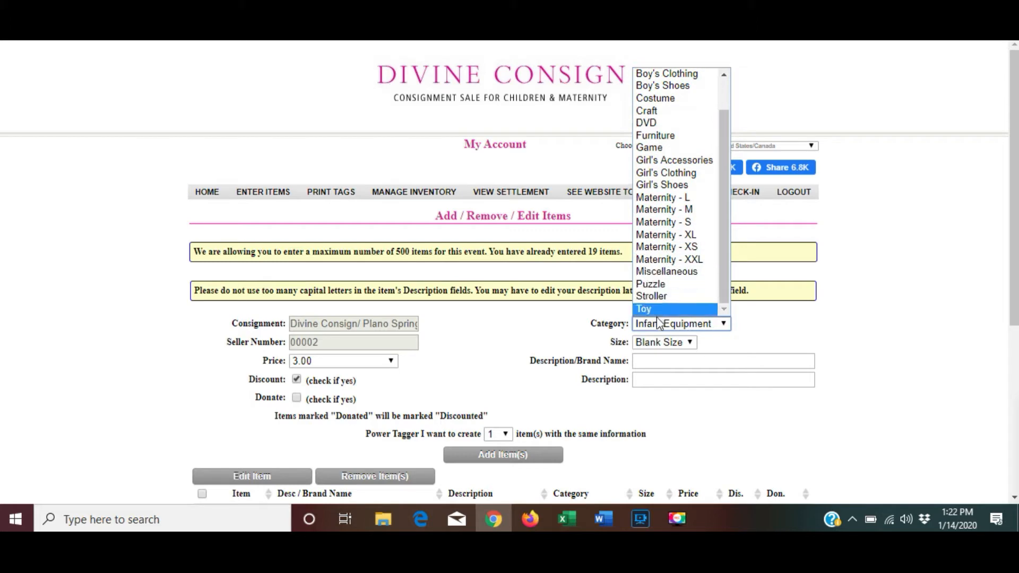
pyautogui.click(685, 327)
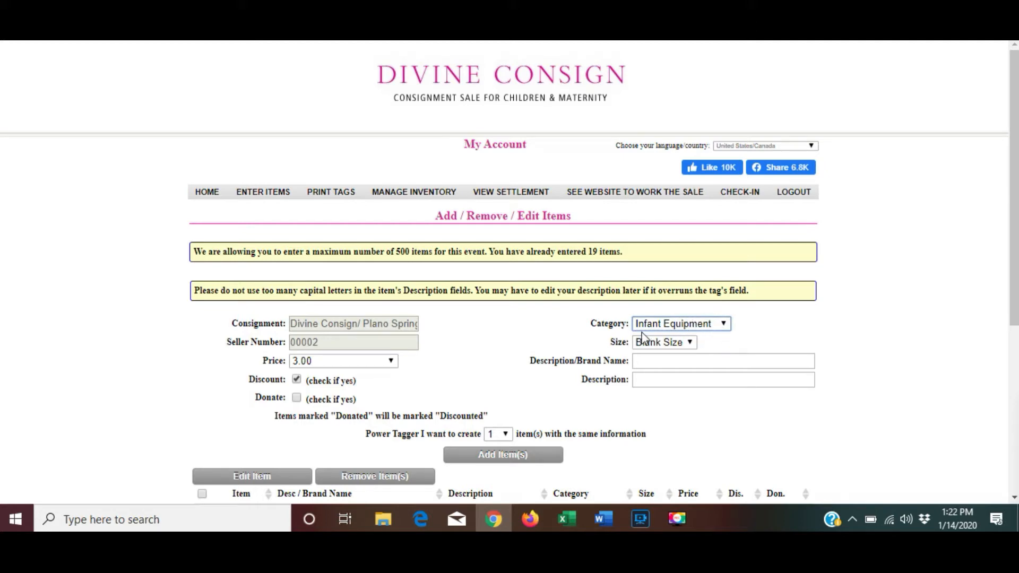
pyautogui.press('g')
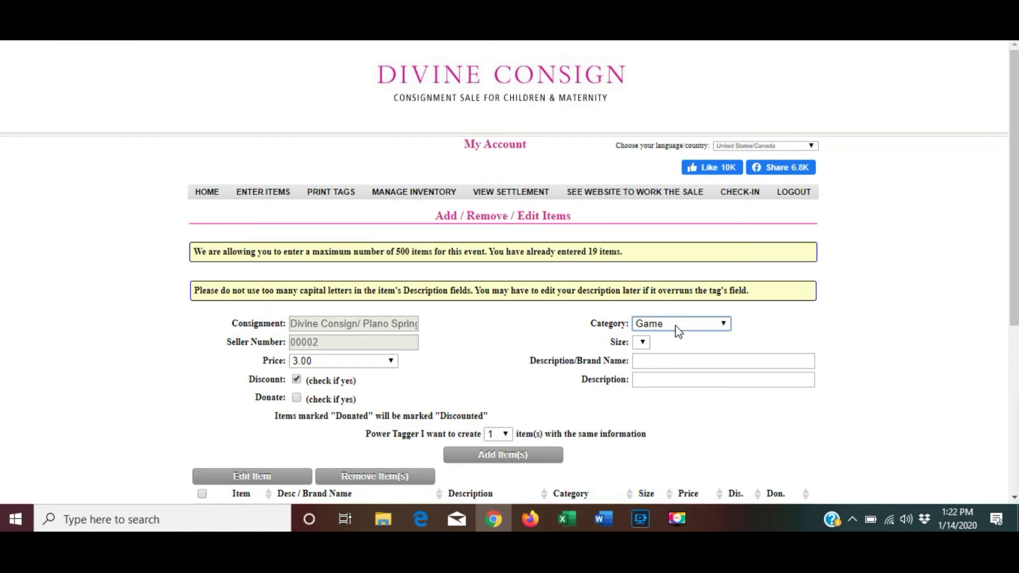
pyautogui.press('g')
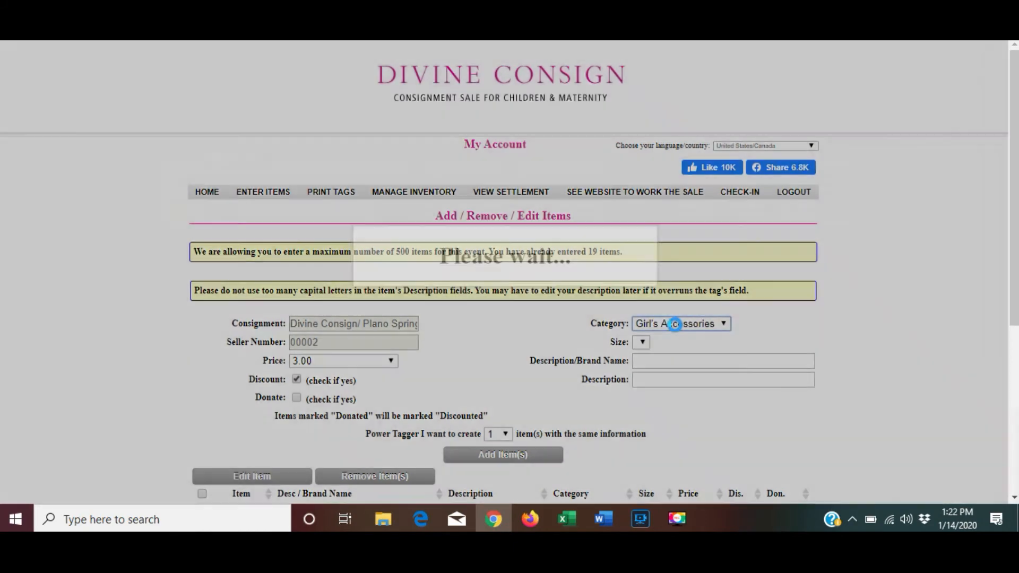
pyautogui.press('g')
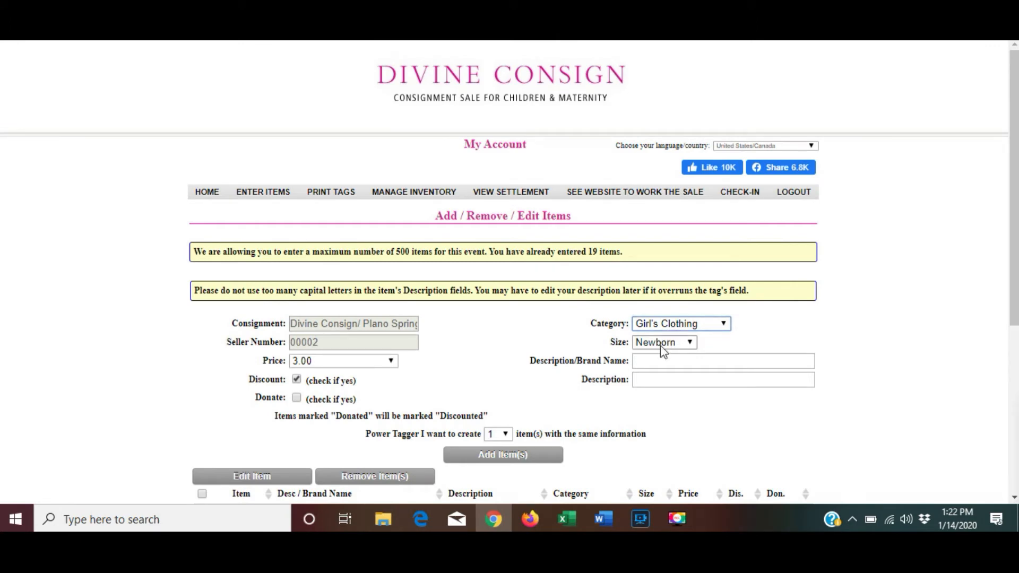
# Set the size to 3T and leave the Power Tagger quantity at 1.
pyautogui.click(660, 342)
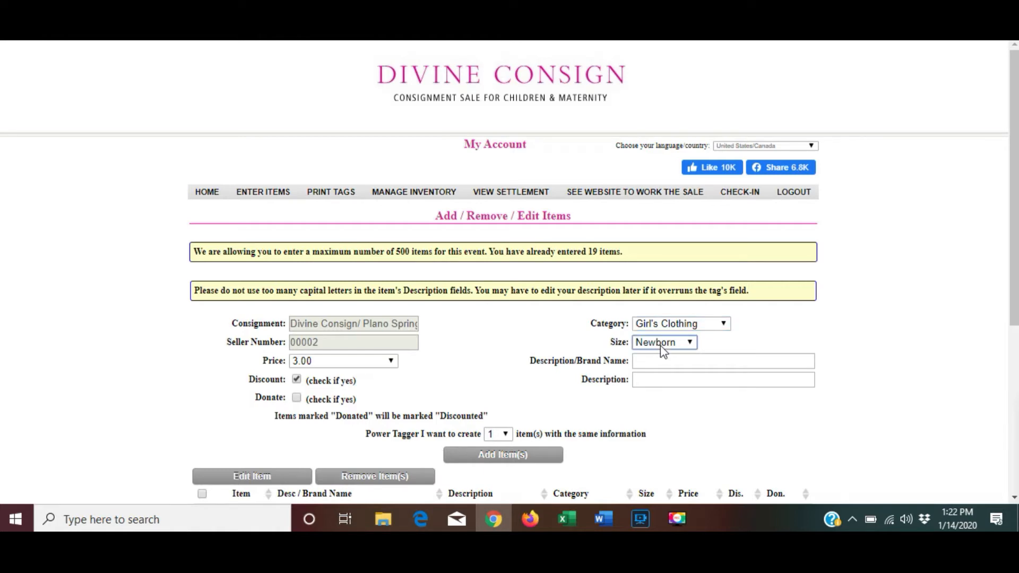
pyautogui.click(660, 344)
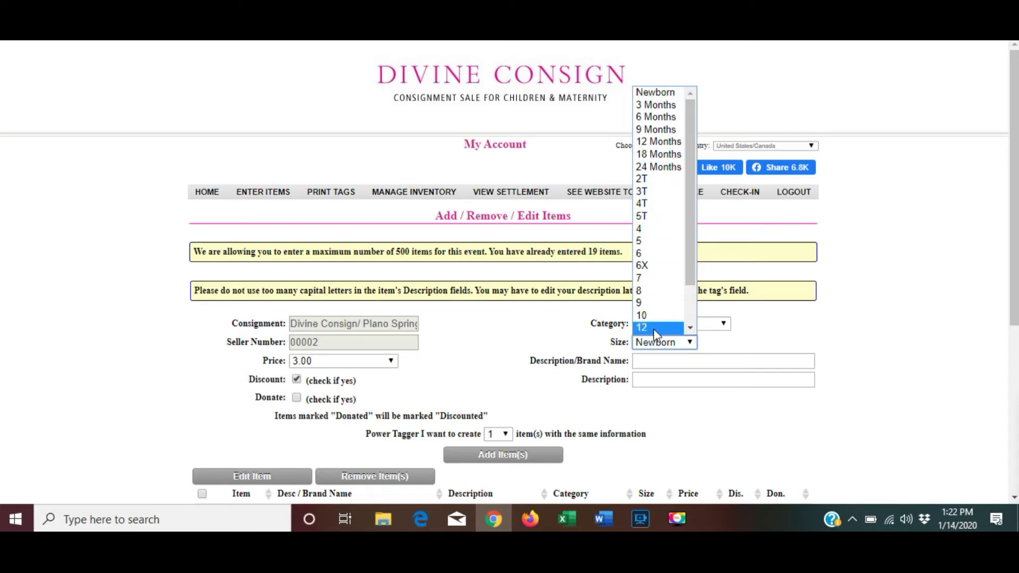
pyautogui.click(658, 344)
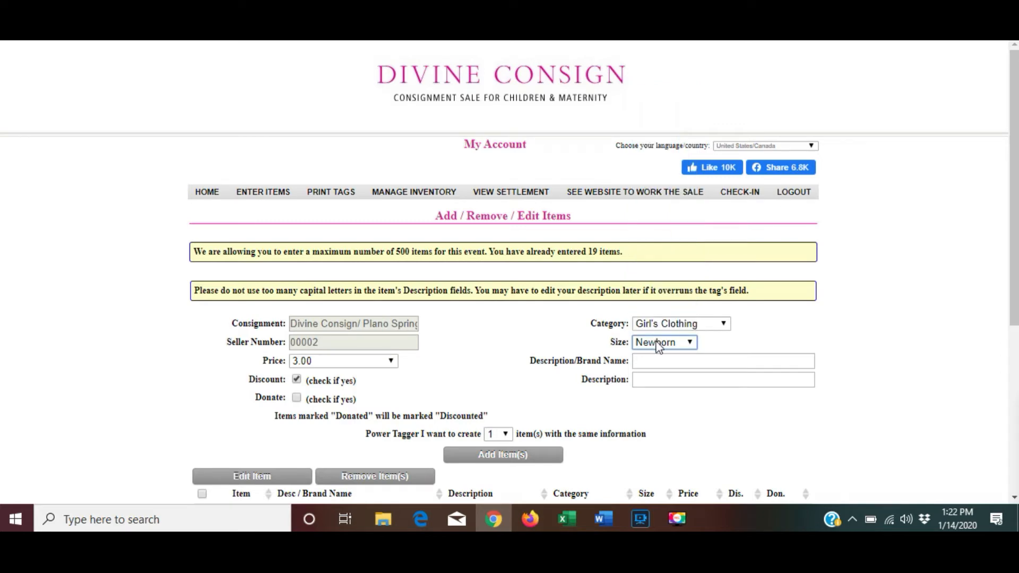
pyautogui.press('Down')
pyautogui.click(493, 436)
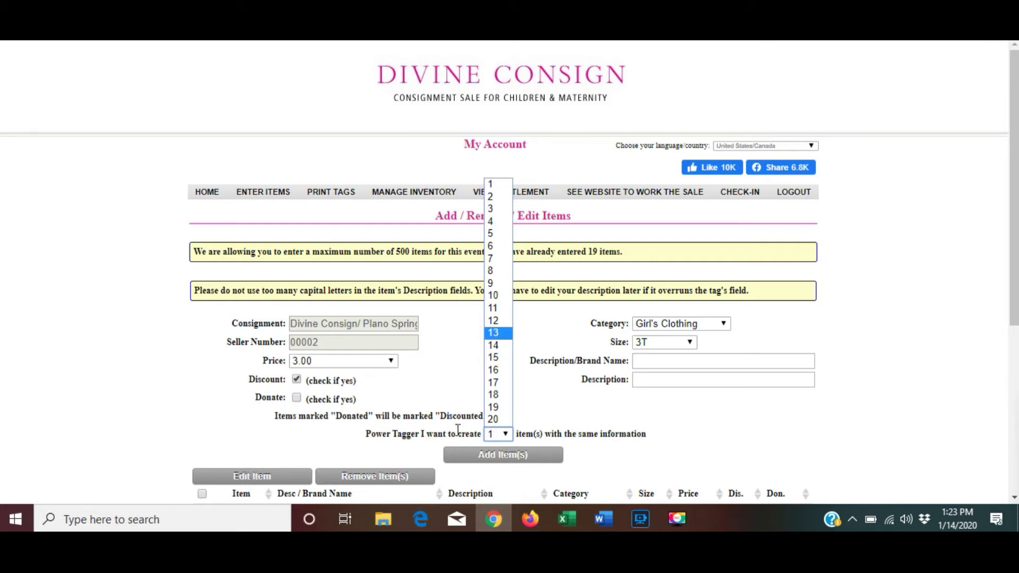
pyautogui.click(584, 431)
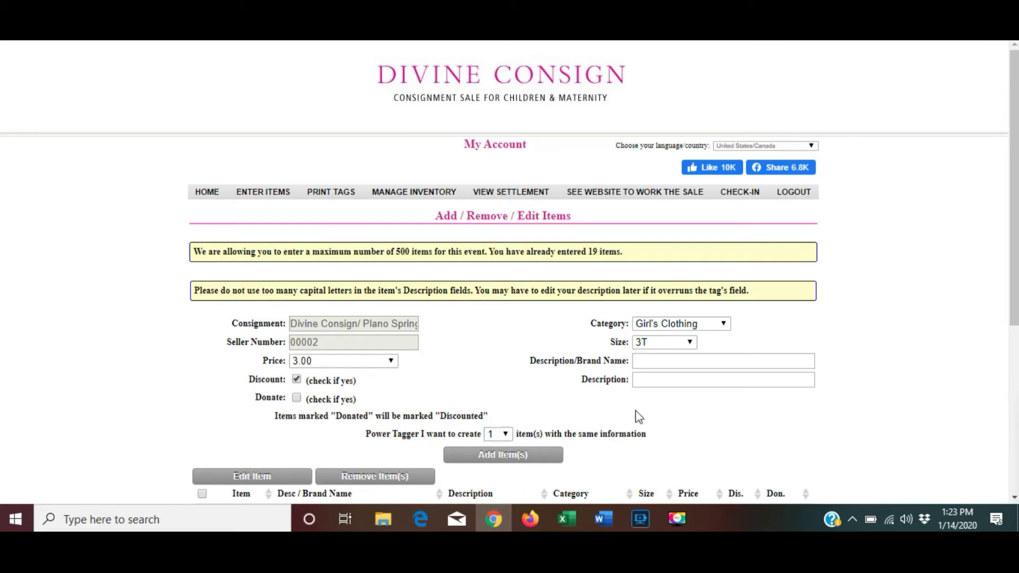
# Enter brand Gap and description 'S/S red a-line shirt with flowers'.
pyautogui.click(663, 361)
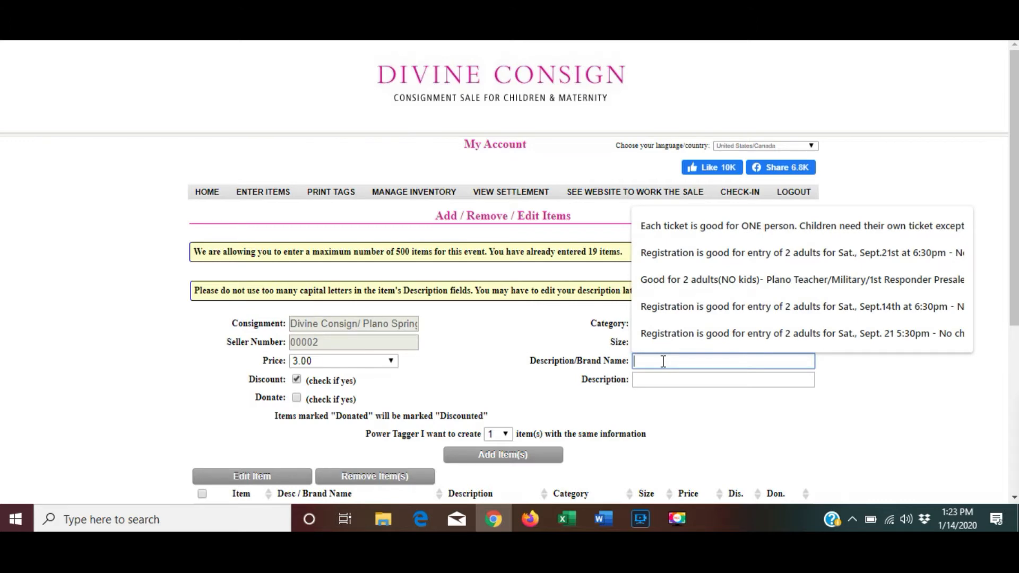
pyautogui.write('Gap')
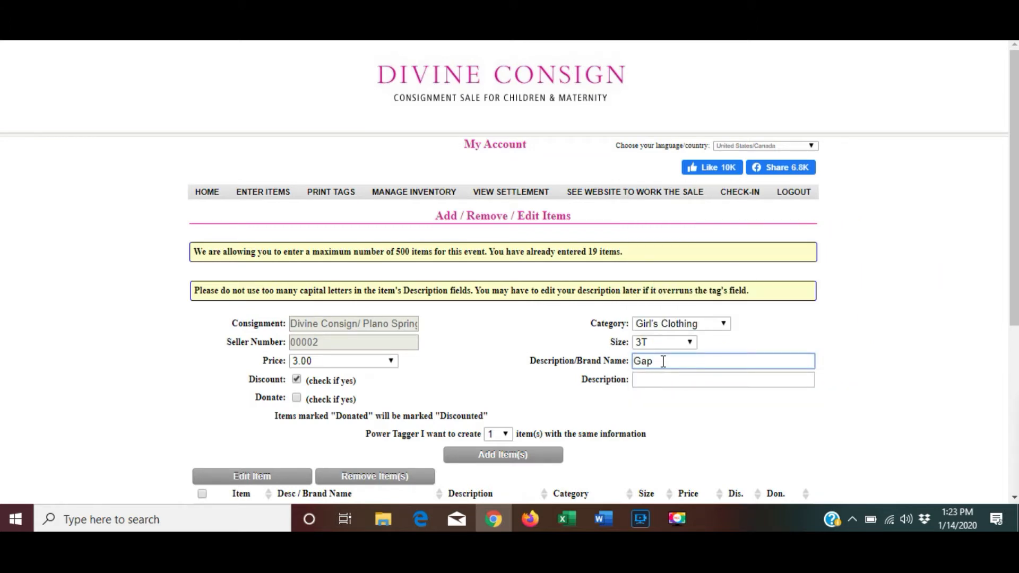
pyautogui.press('Tab')
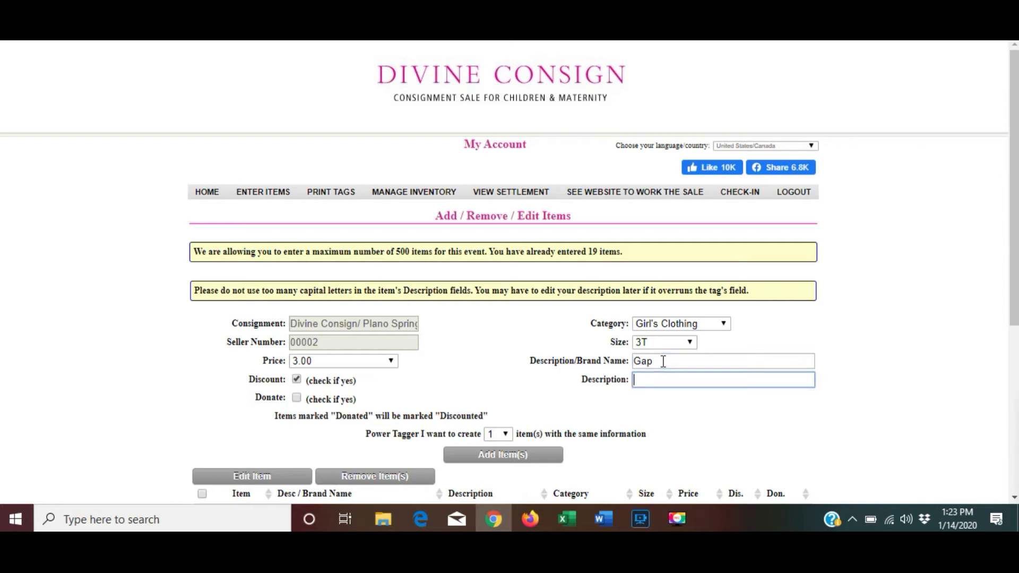
pyautogui.write('S/S red ')
pyautogui.write('aline')
pyautogui.press('BackSpace')
pyautogui.press('BackSpace')
pyautogui.write('-line shirt with flowers')
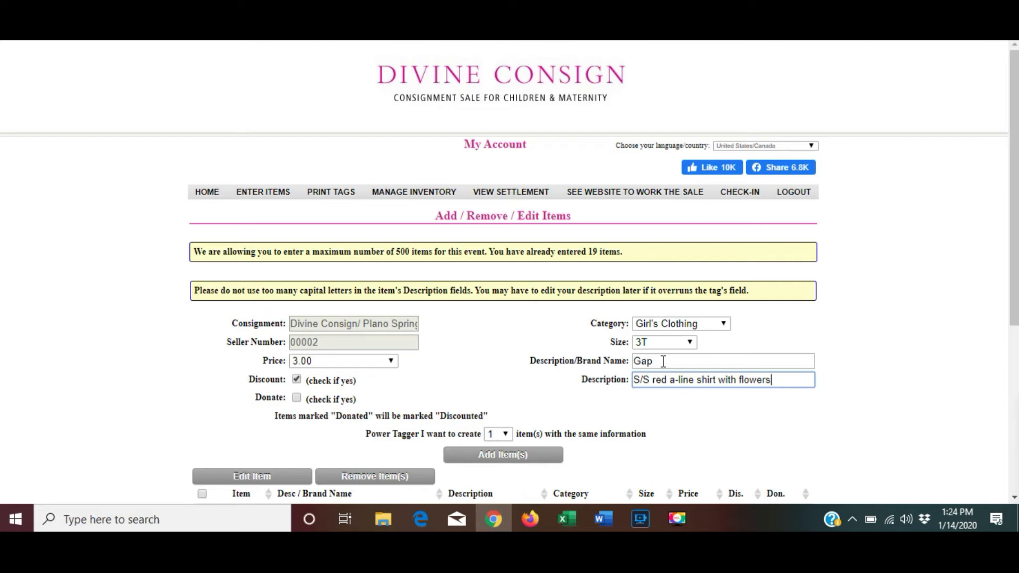
pyautogui.press('Tab')
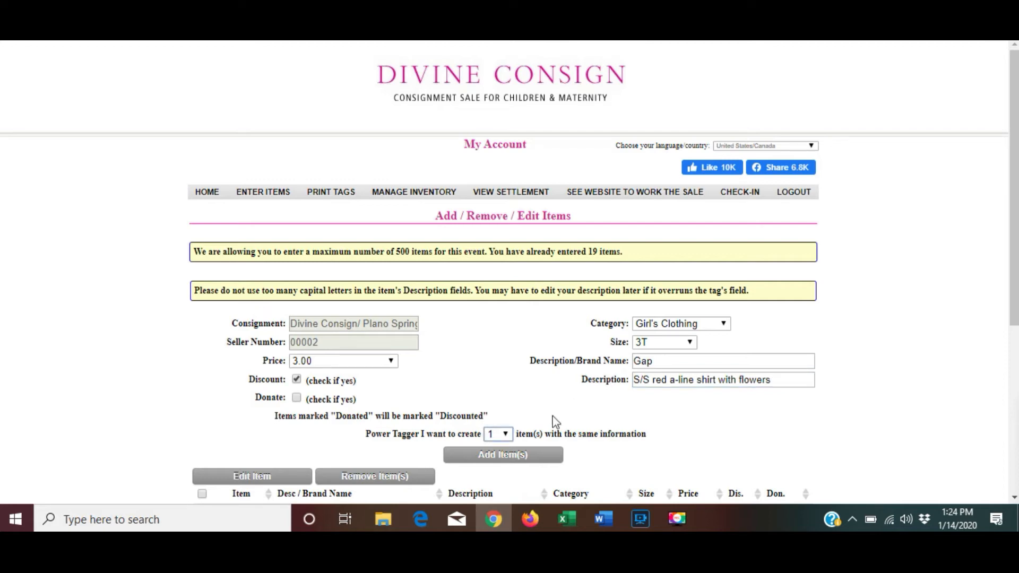
# Add the Gap red a-line shirt and check its new row in the items table.
pyautogui.click(532, 459)
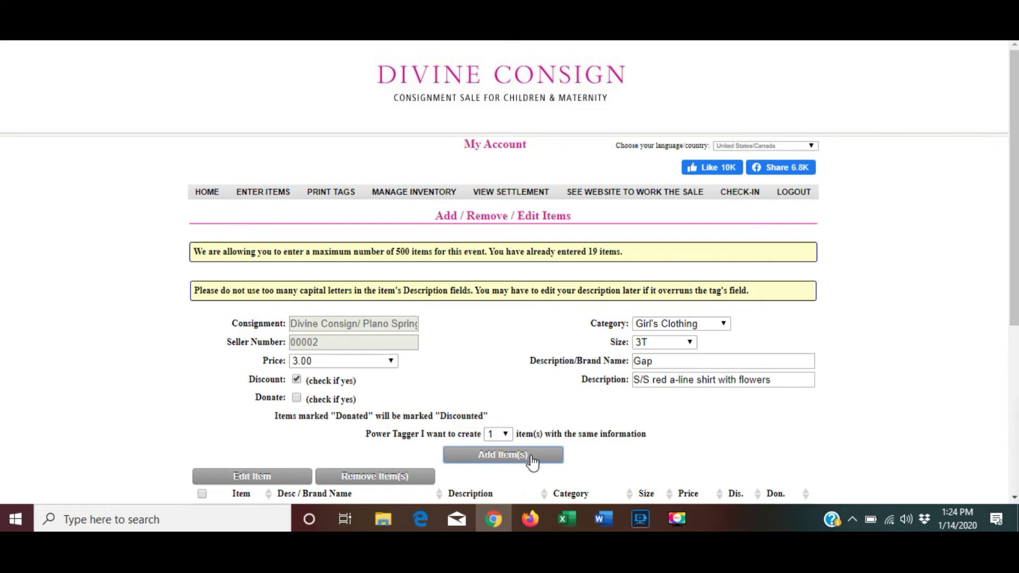
pyautogui.scroll(-2, 627, 404)
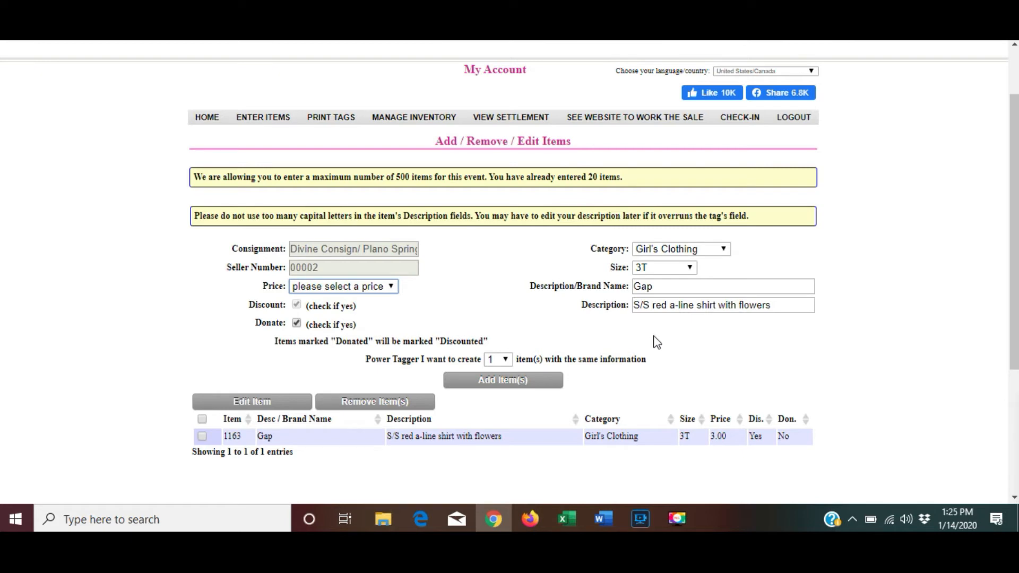
pyautogui.scroll(2, 656, 342)
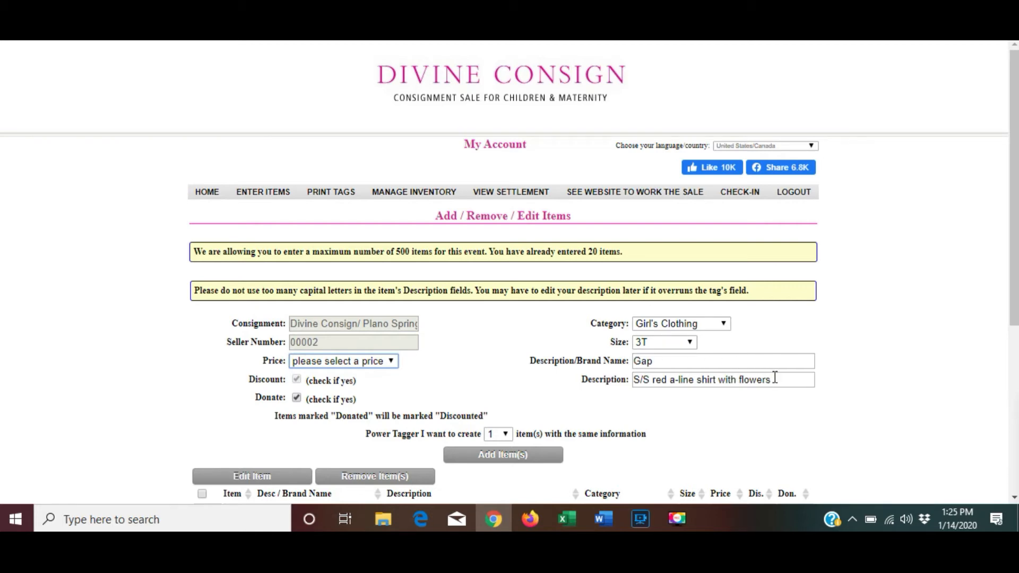
# Add Gap 'jeans with red piping' at price 3.00 as a new item.
pyautogui.moveTo(774, 377); pyautogui.dragTo(621, 410)
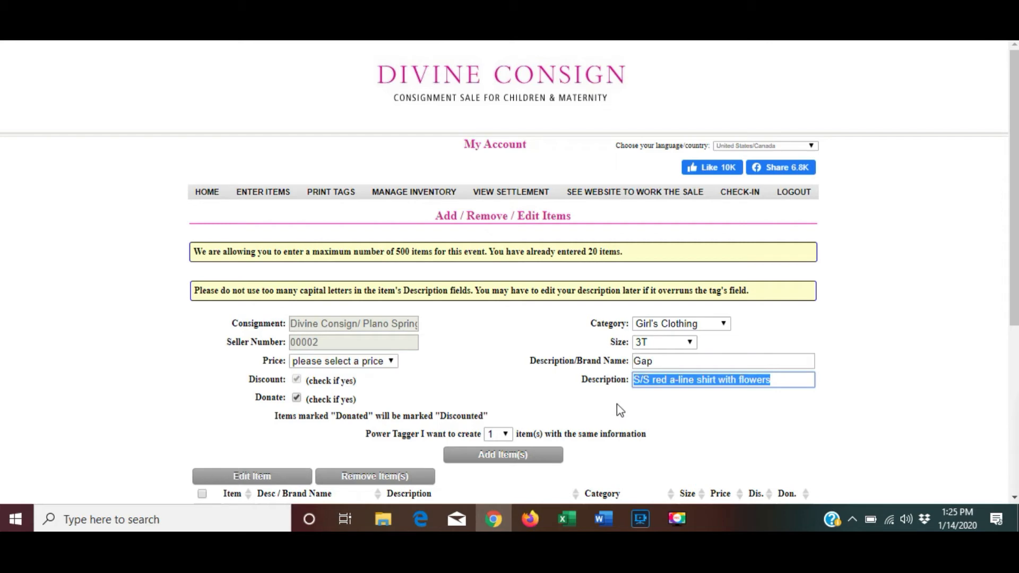
pyautogui.write('jeans with')
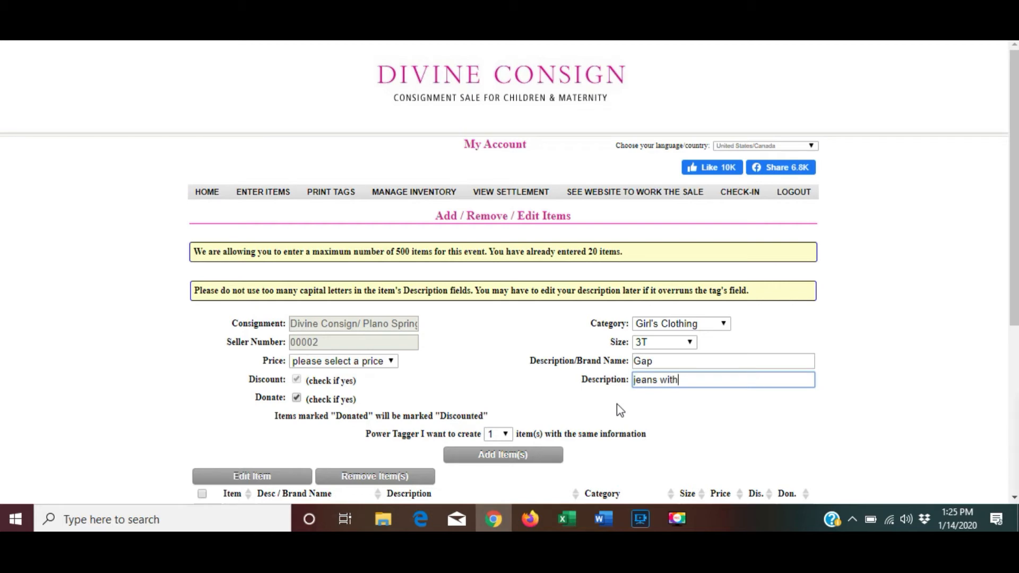
pyautogui.write(' red piping')
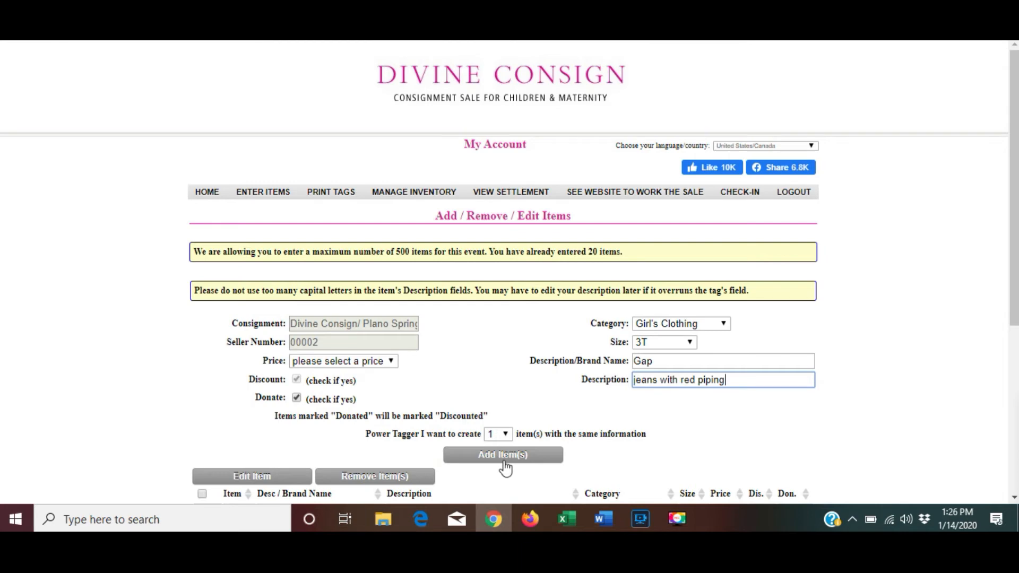
pyautogui.click(370, 366)
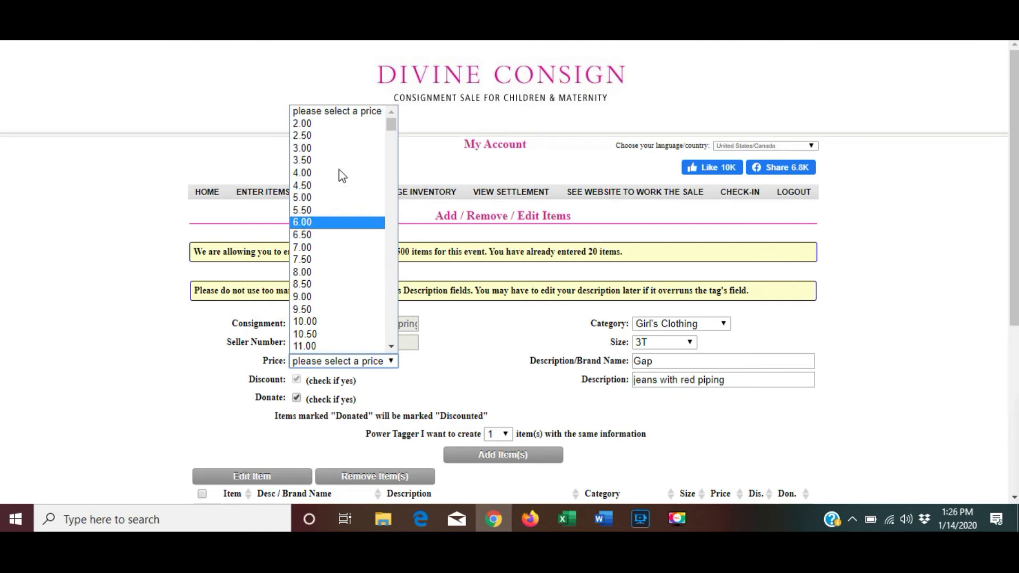
pyautogui.click(336, 151)
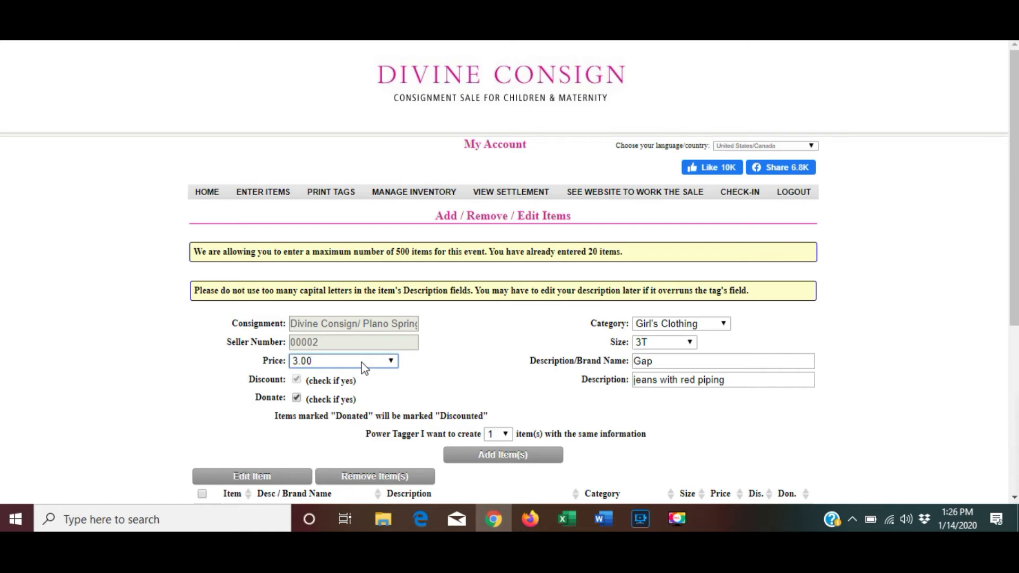
pyautogui.click(491, 456)
# Change the brand to Gymboree, enter placeholder description 'slkdjlk', and pick price 3.50.
pyautogui.moveTo(751, 380); pyautogui.dragTo(573, 383)
pyautogui.press('BackSpace')
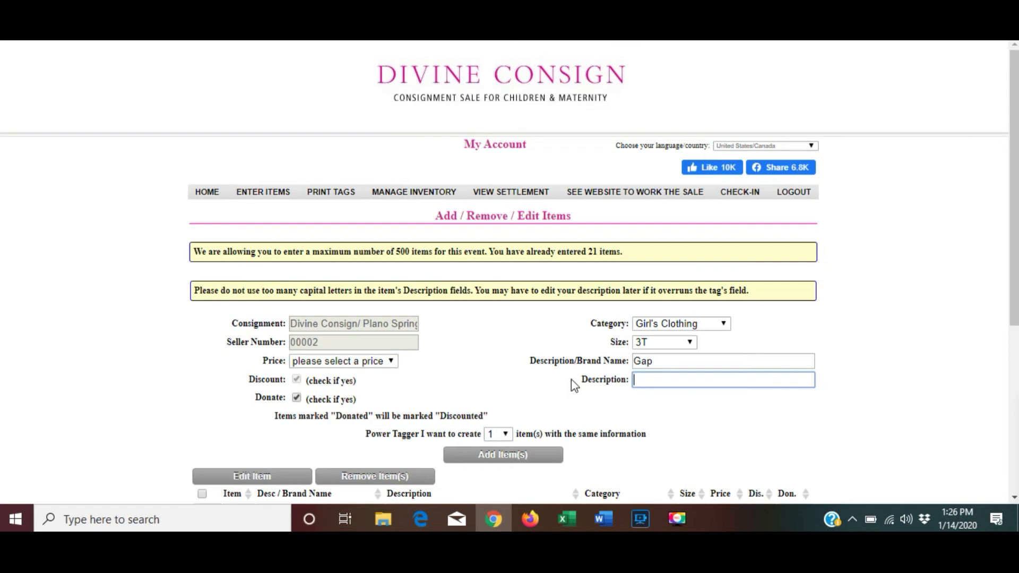
pyautogui.click(664, 359)
pyautogui.press('BackSpace')
pyautogui.press('BackSpace')
pyautogui.press('BackSpace')
pyautogui.write('Gymboree')
pyautogui.press('Tab')
pyautogui.write('slkdjlk')
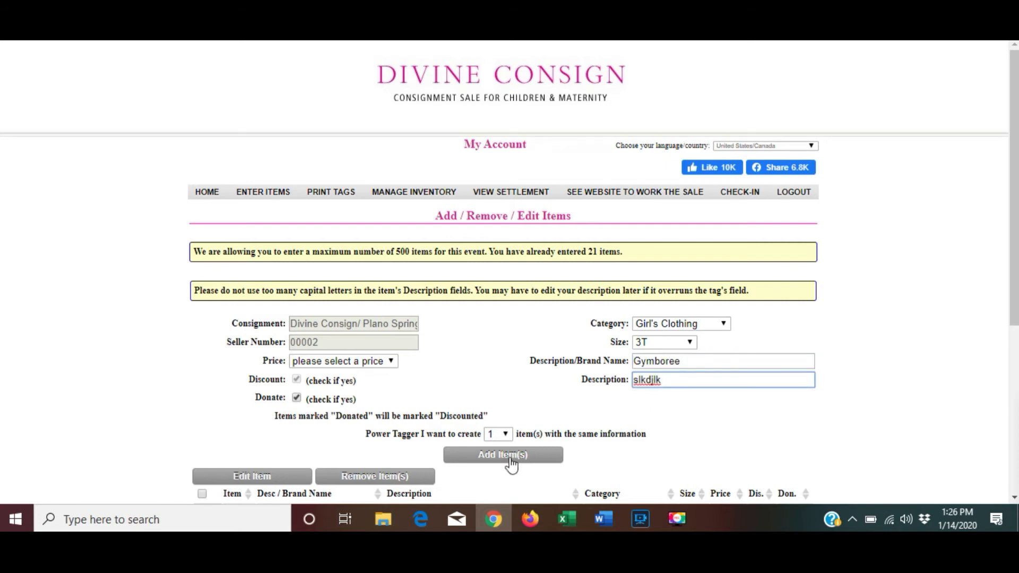
pyautogui.click(388, 363)
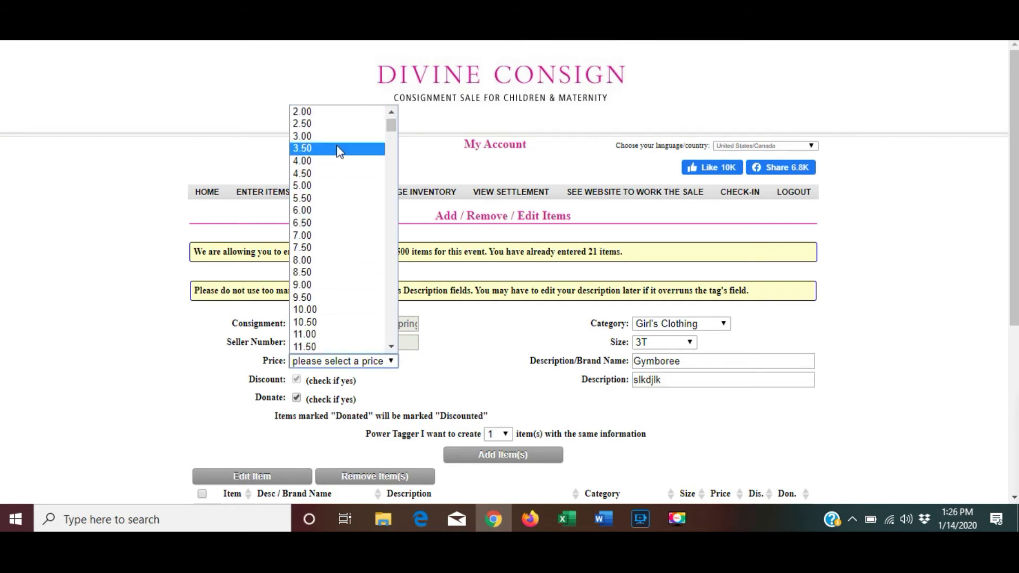
pyautogui.click(340, 149)
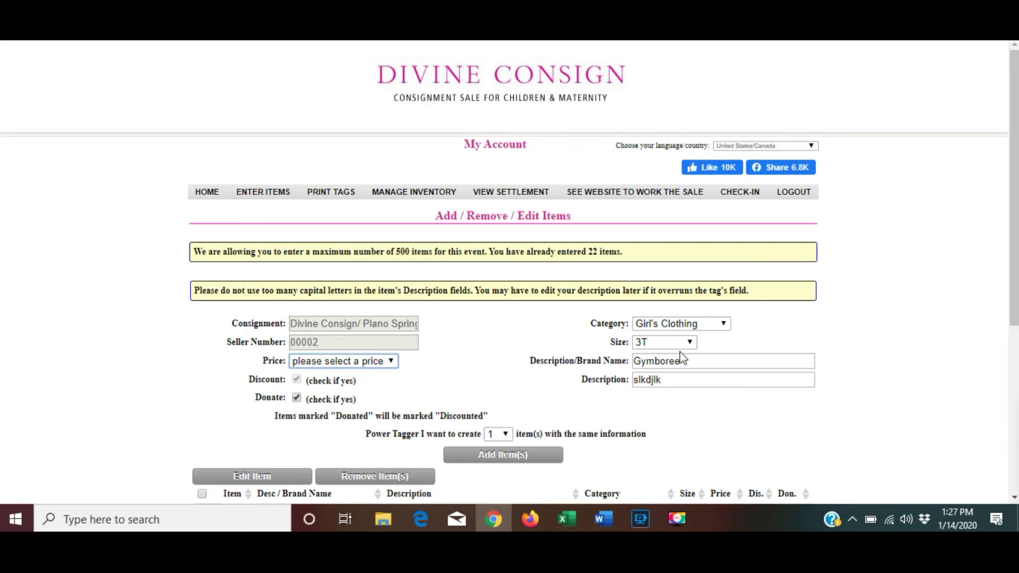
# Review the items table, then switch to Manage Inventory for the Divine Consign/ Plano Spring 2020 event.
pyautogui.scroll(-1, 682, 361)
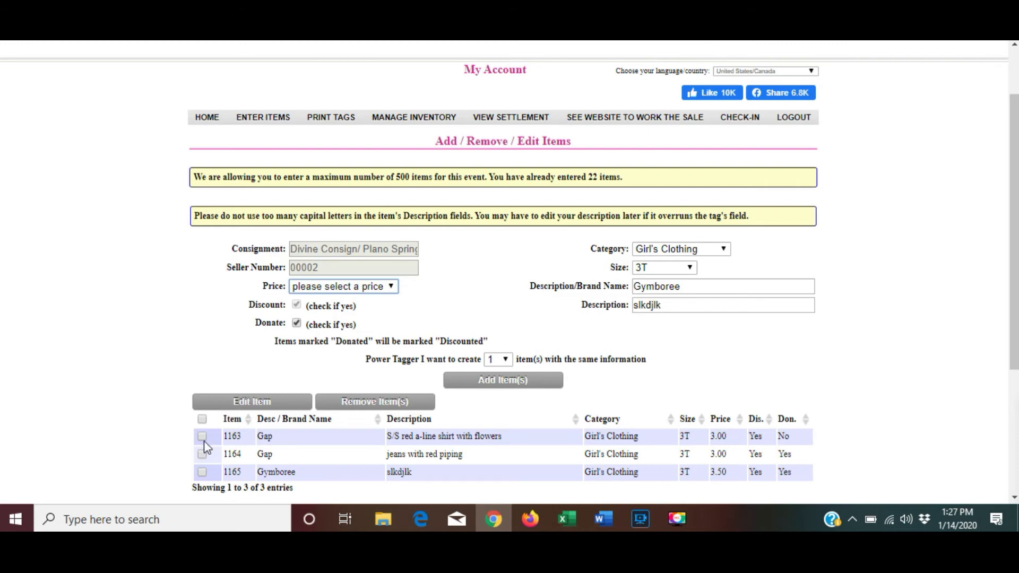
pyautogui.click(419, 118)
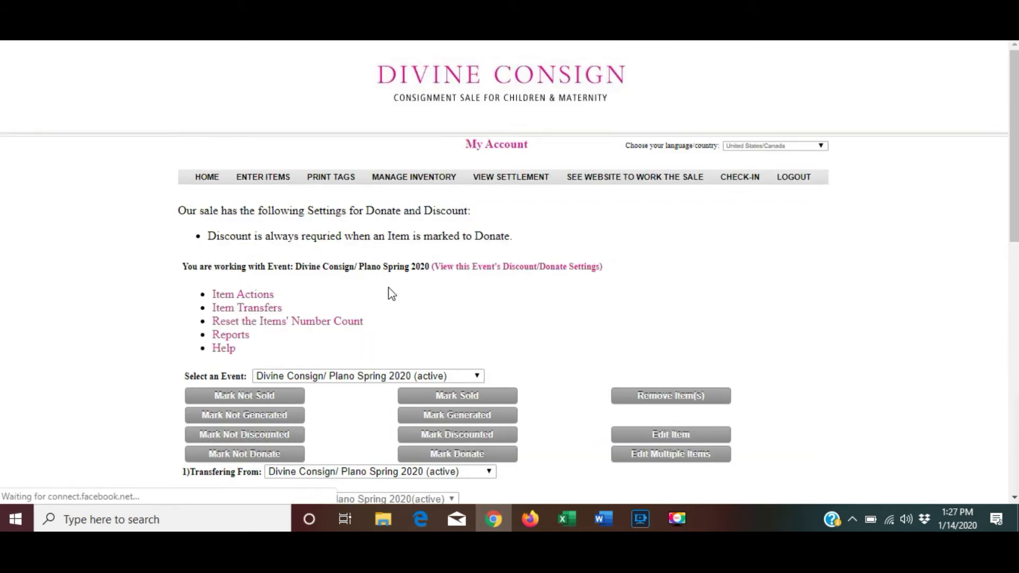
# Open the Edit Item form for Gymboree 3T item 1165, priced 3.50.
pyautogui.scroll(-3, 394, 292)
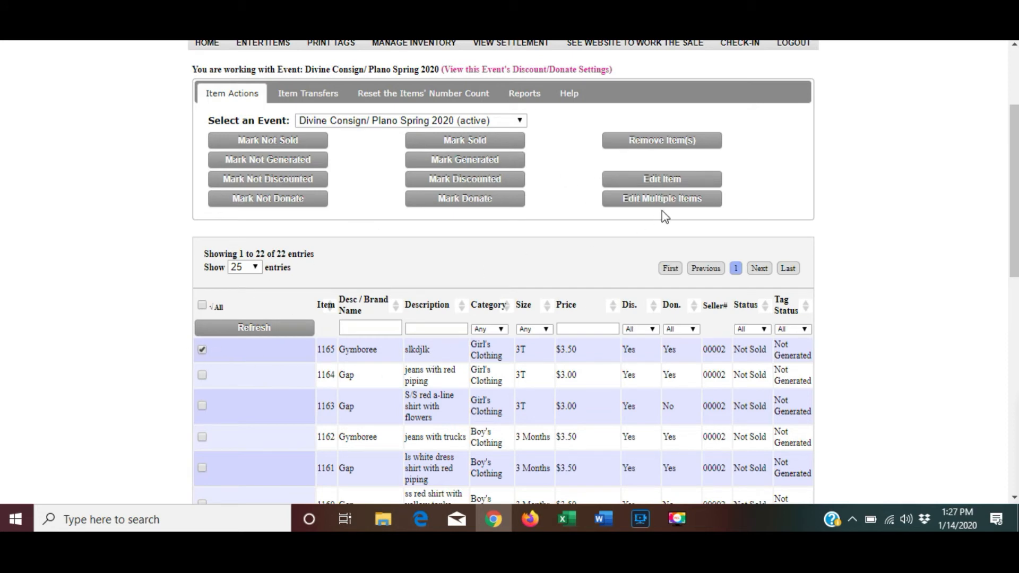
pyautogui.click(678, 180)
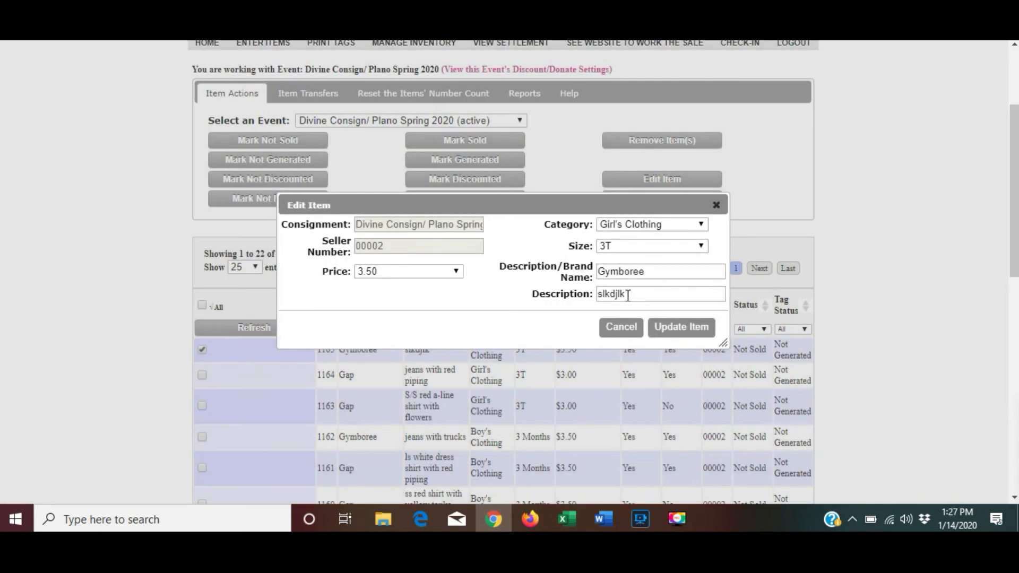
# Replace item 1165's description 'slkdjlk' with 'blue dress with tulips' and update the item.
pyautogui.moveTo(629, 295); pyautogui.dragTo(583, 298)
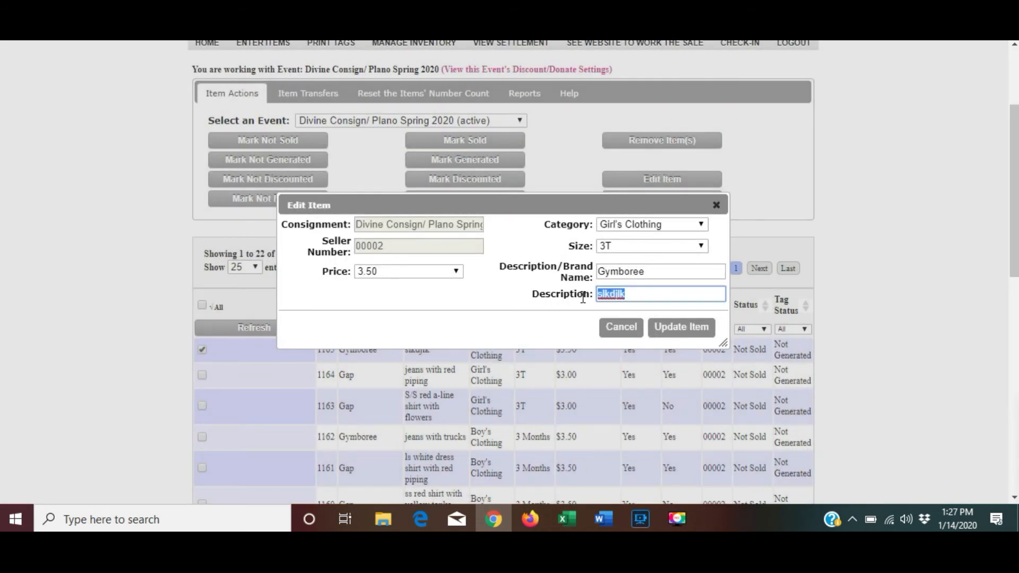
pyautogui.write('blue dress with tupl')
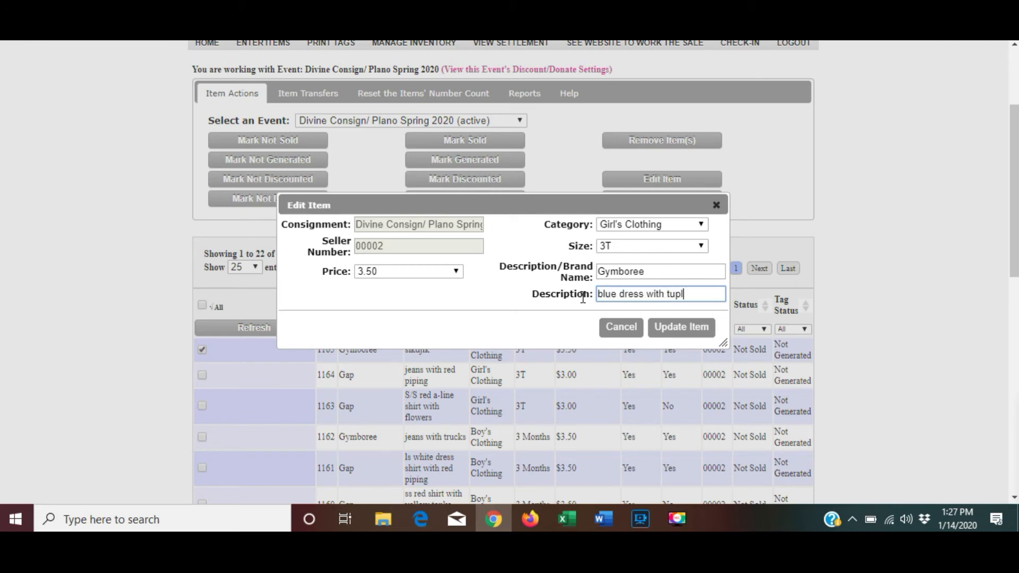
pyautogui.press('BackSpace')
pyautogui.press('BackSpace')
pyautogui.press('BackSpace')
pyautogui.write('lips')
pyautogui.click(694, 332)
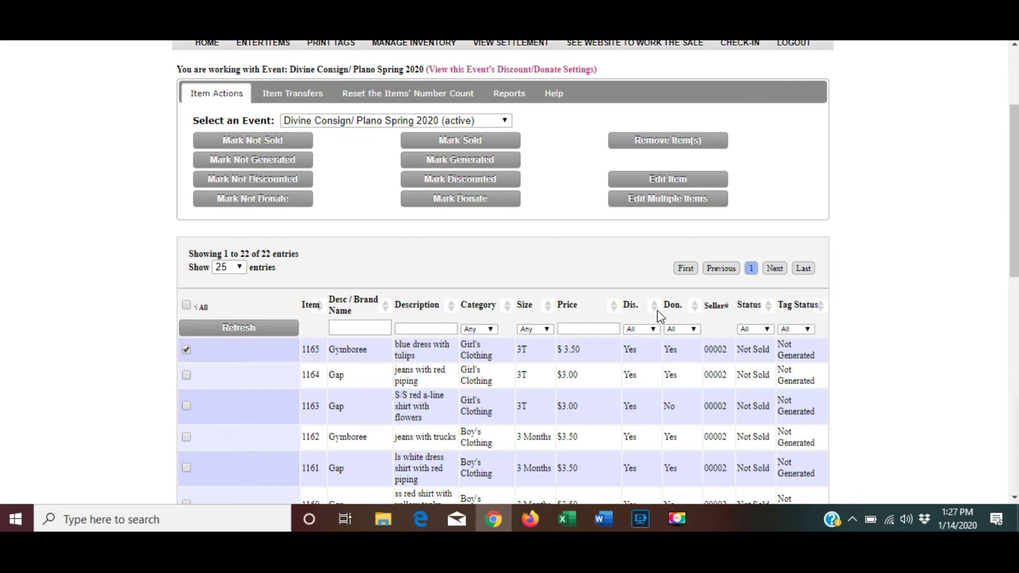
# Untick item 1165, sort the list by price, and tick the $3.00 items 1164, 1163 and 1153.
pyautogui.click(186, 352)
pyautogui.click(609, 308)
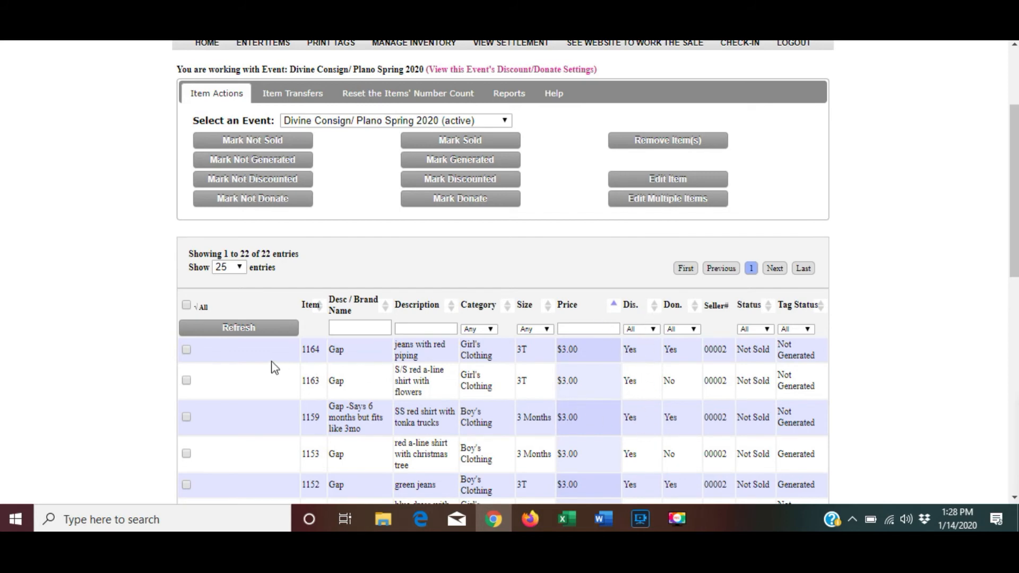
pyautogui.click(186, 350)
pyautogui.click(187, 380)
pyautogui.click(186, 454)
# Mark items 1164, 1163 and 1153 as both discounted and donated.
pyautogui.click(450, 181)
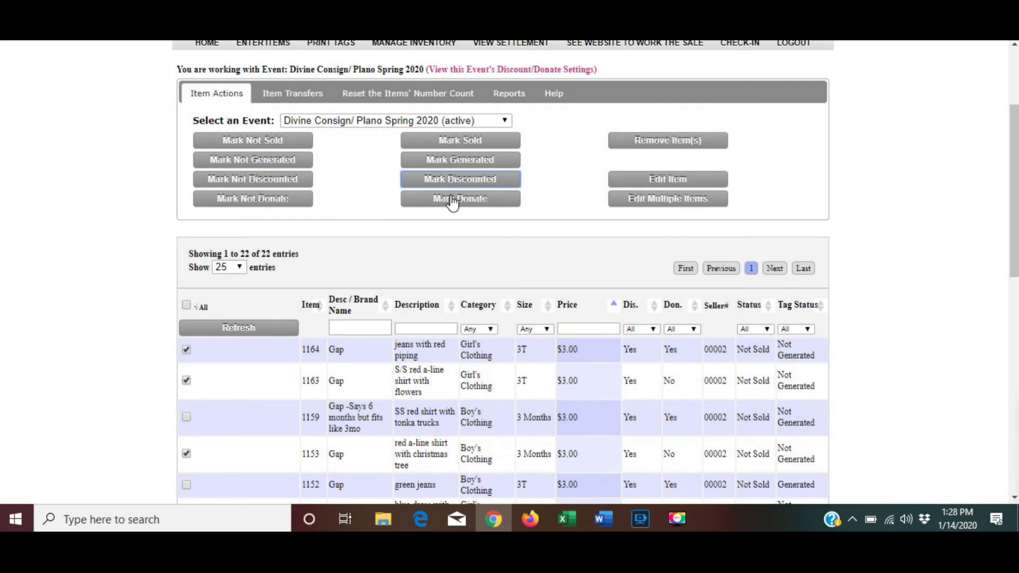
pyautogui.click(454, 200)
pyautogui.click(580, 308)
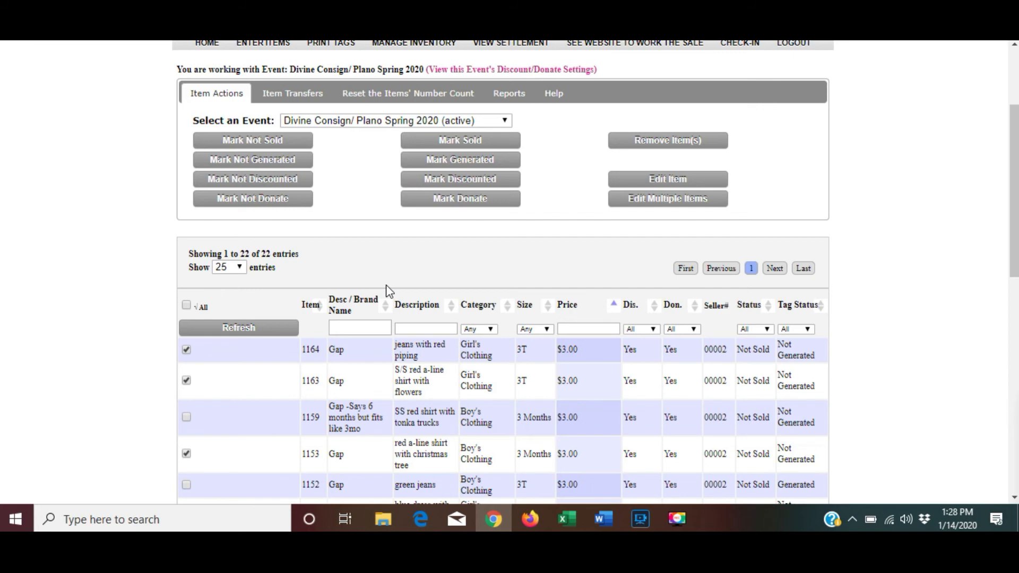
pyautogui.scroll(2, 386, 291)
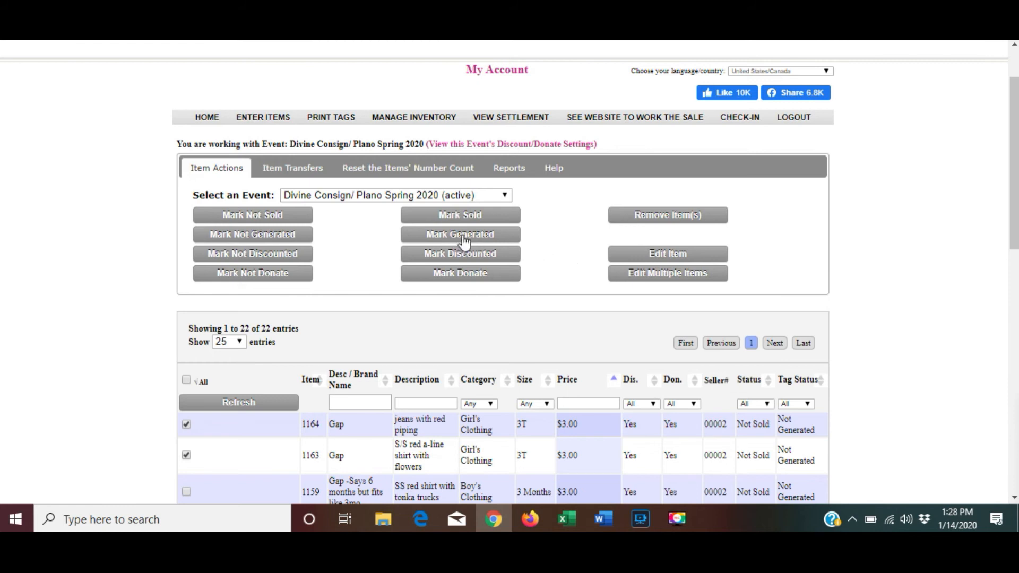
pyautogui.scroll(-2, 572, 315)
pyautogui.scroll(-3, 571, 315)
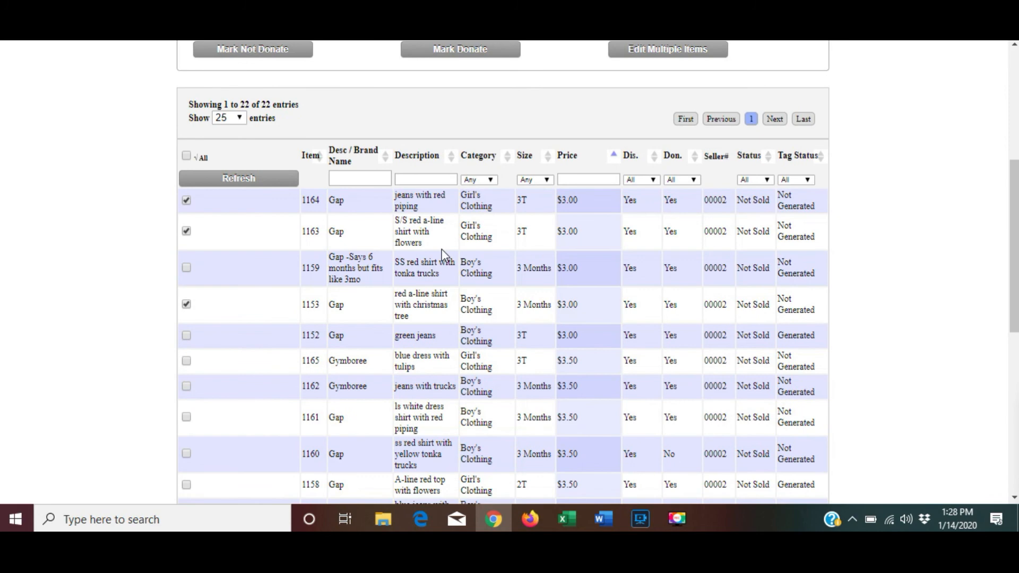
pyautogui.scroll(3, 443, 253)
pyautogui.scroll(3, 428, 239)
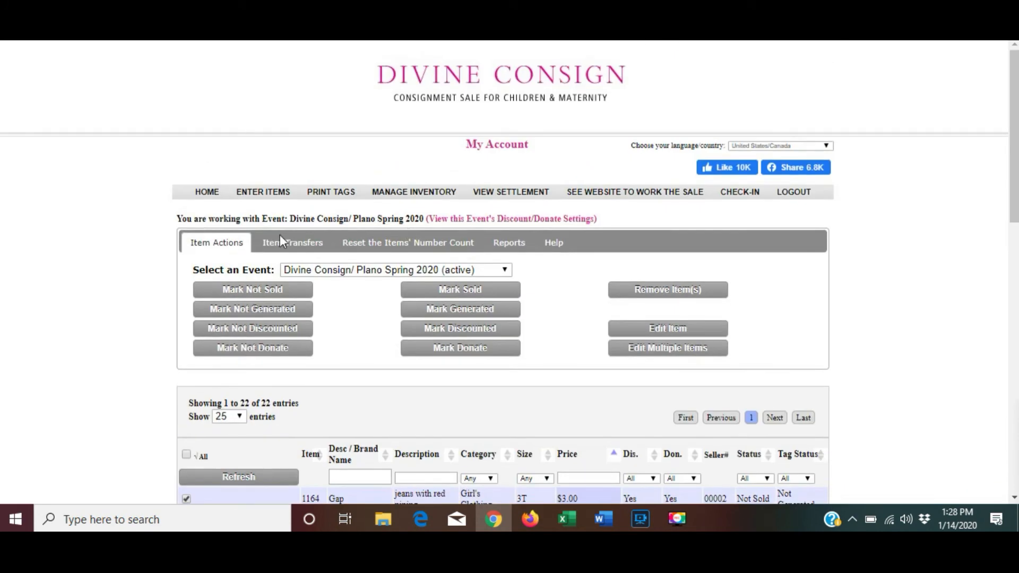
pyautogui.click(245, 196)
pyautogui.scroll(-1, 563, 326)
pyautogui.scroll(-3, 563, 327)
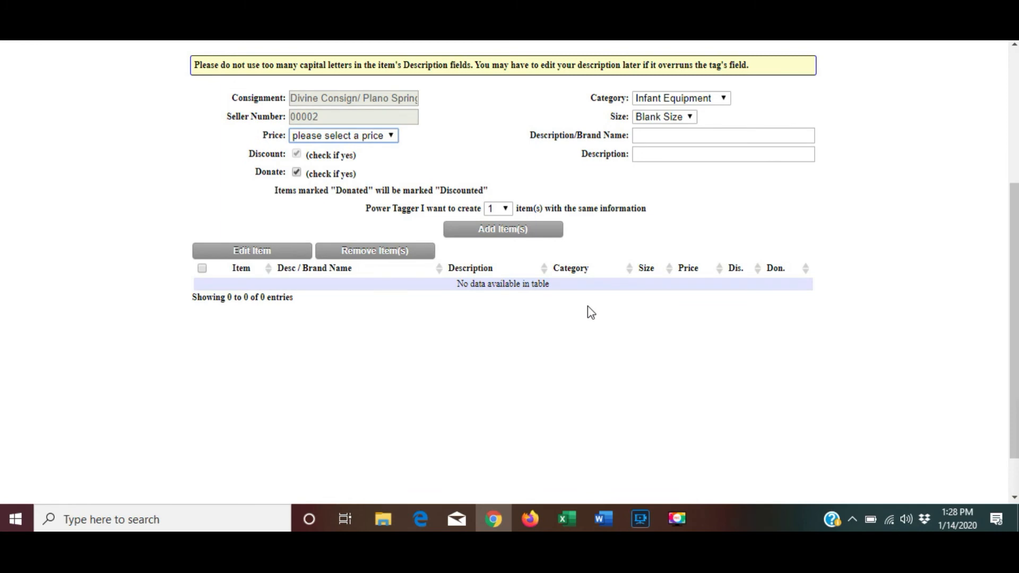
pyautogui.scroll(3, 587, 302)
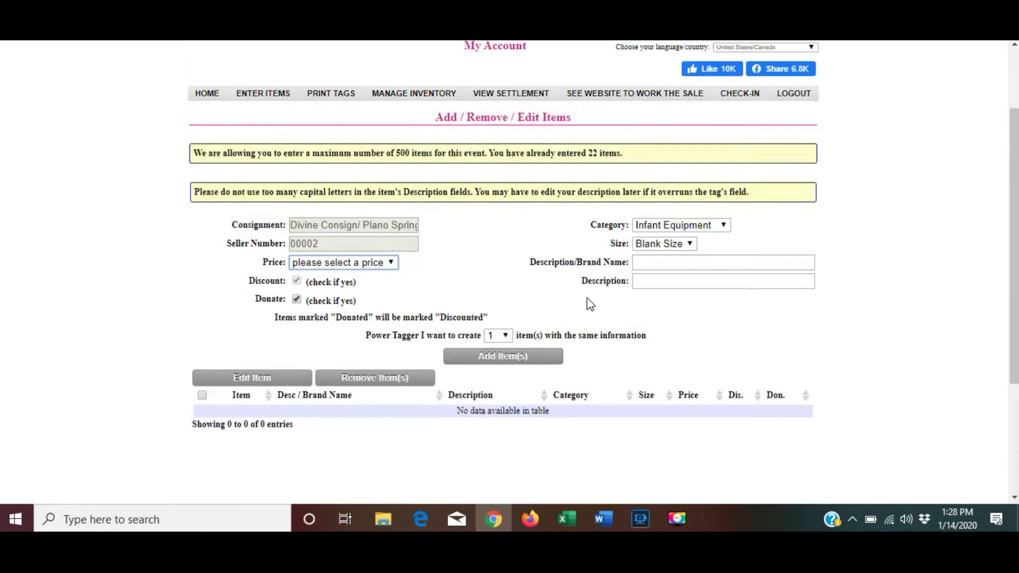
pyautogui.click(408, 122)
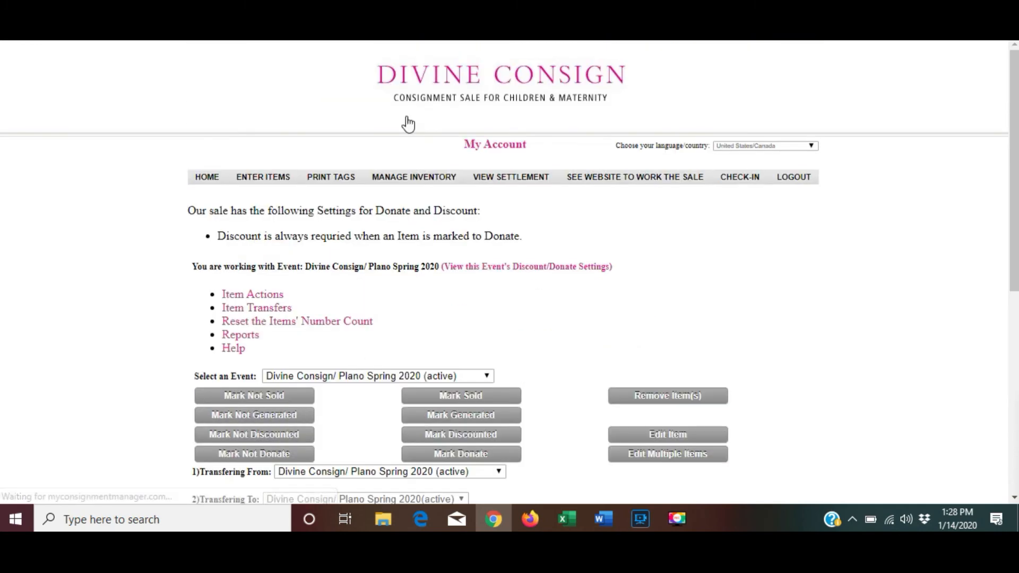
pyautogui.scroll(-1, 527, 226)
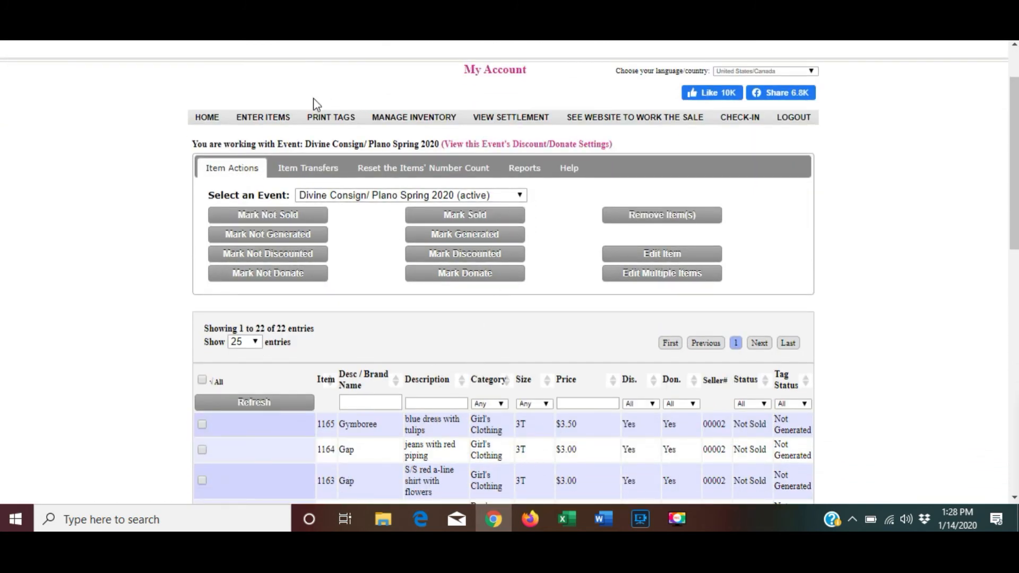
pyautogui.click(279, 122)
pyautogui.scroll(-2, 520, 383)
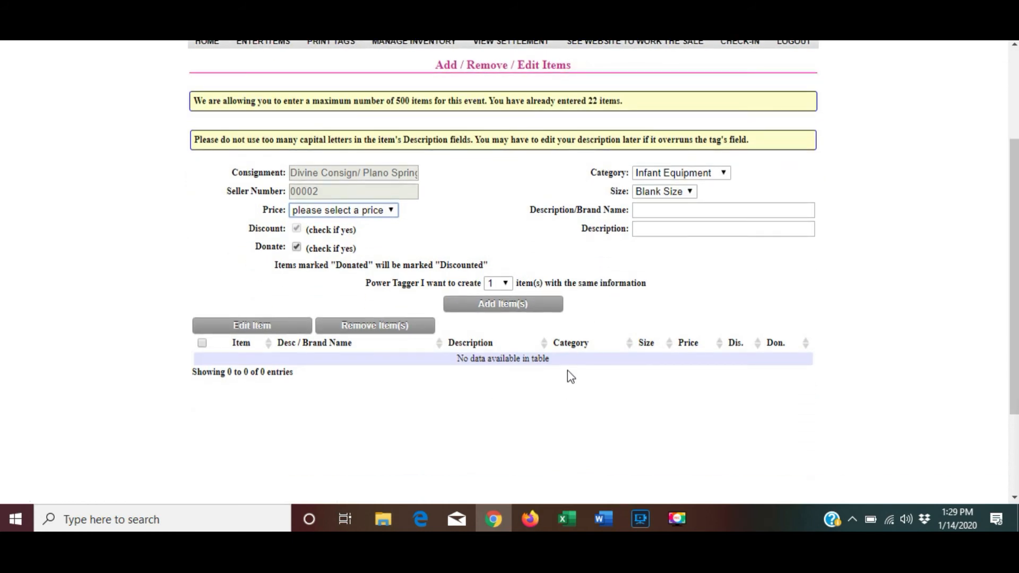
pyautogui.scroll(-1, 582, 340)
pyautogui.scroll(4, 584, 335)
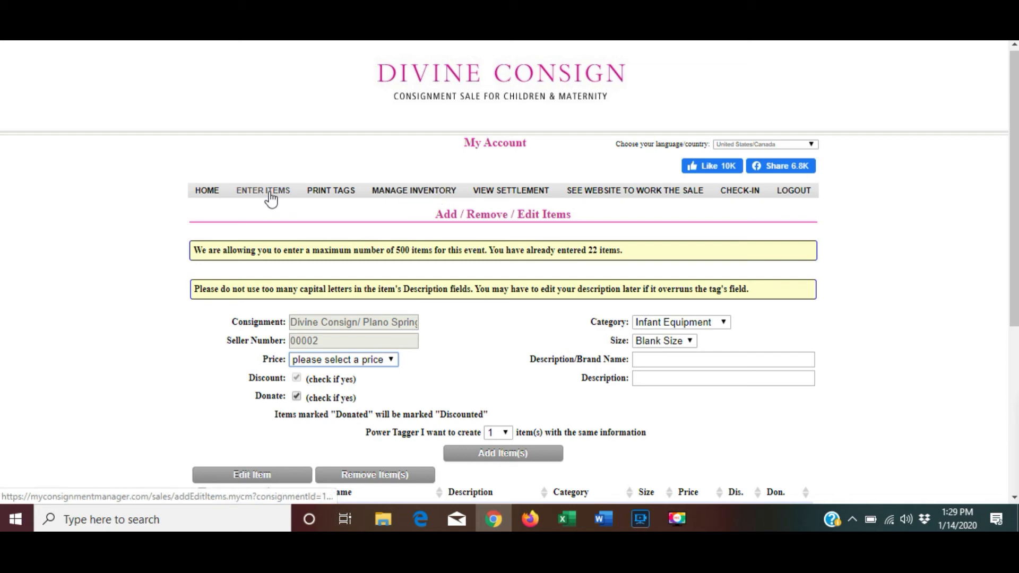
# Select all 22 items on the Generate and Print Tags page and generate their tags.
pyautogui.click(342, 197)
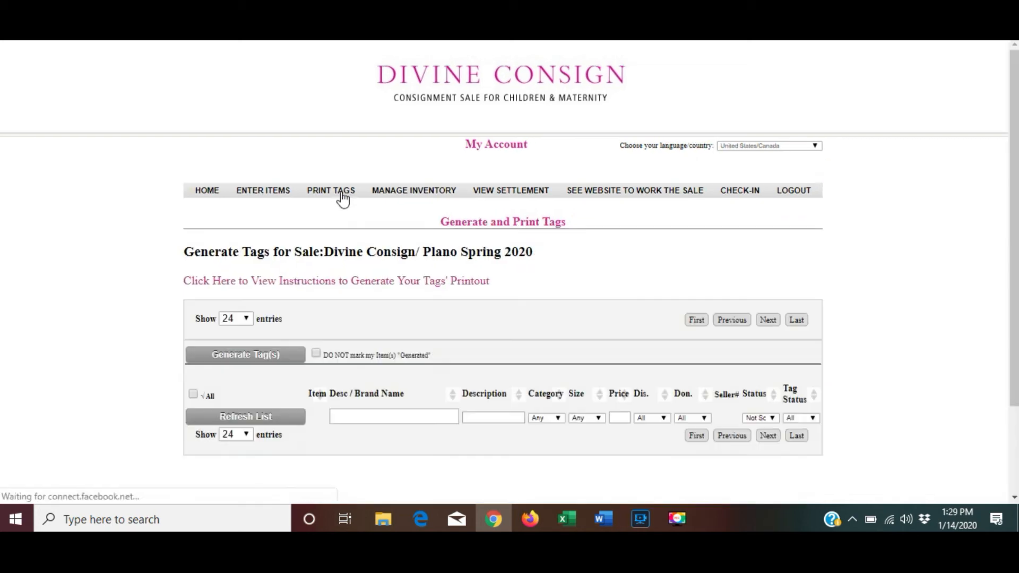
pyautogui.scroll(-1, 342, 200)
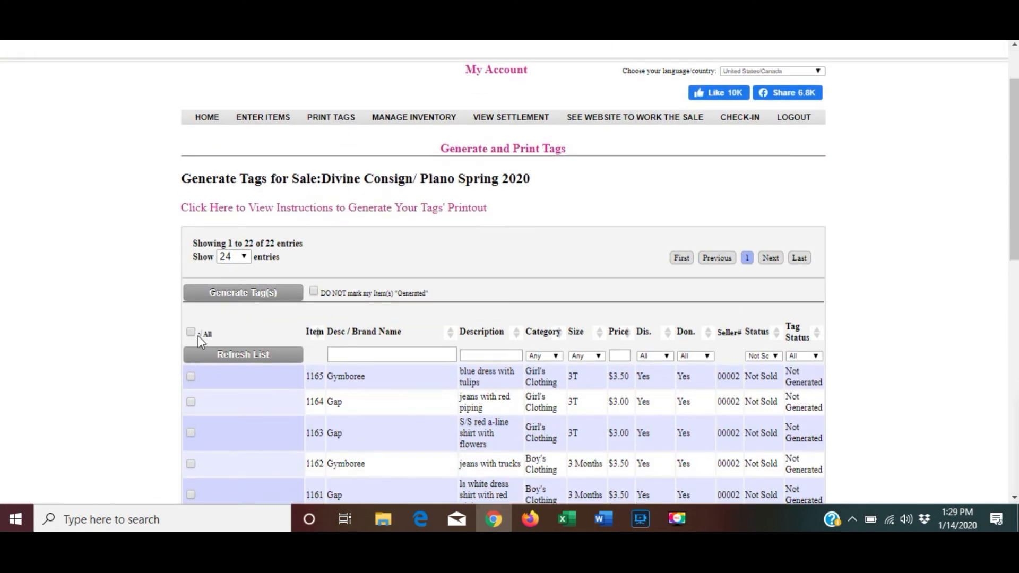
pyautogui.click(195, 332)
pyautogui.click(247, 291)
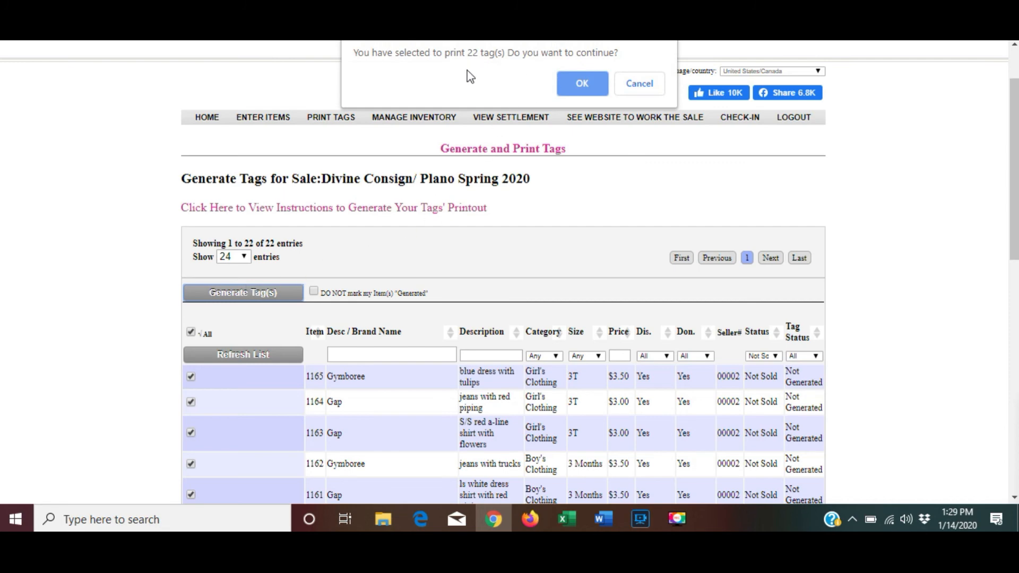
pyautogui.click(582, 86)
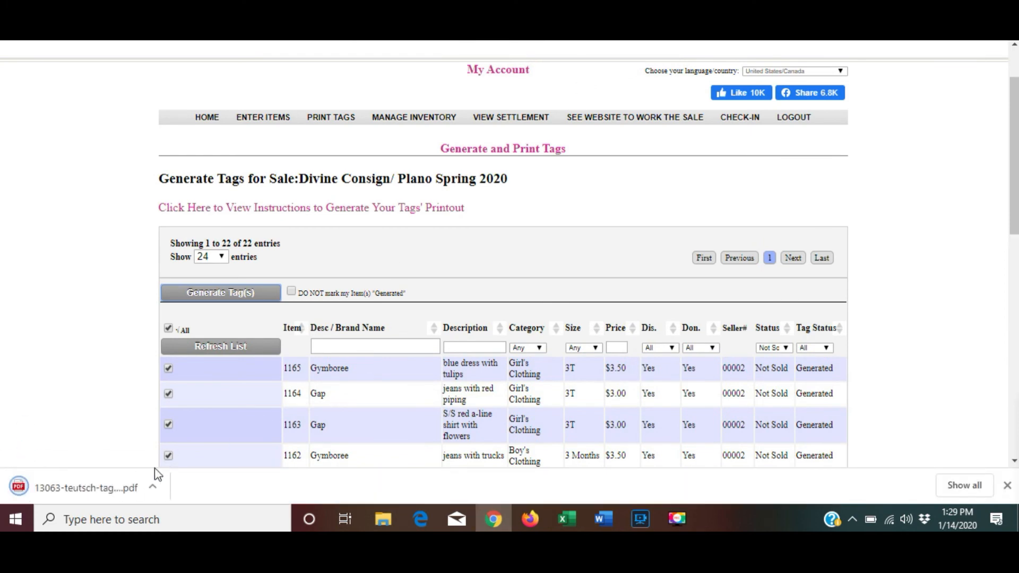
# Review the downloaded barcode tag PDF, then return to the Generate and Print Tags page.
pyautogui.click(55, 485)
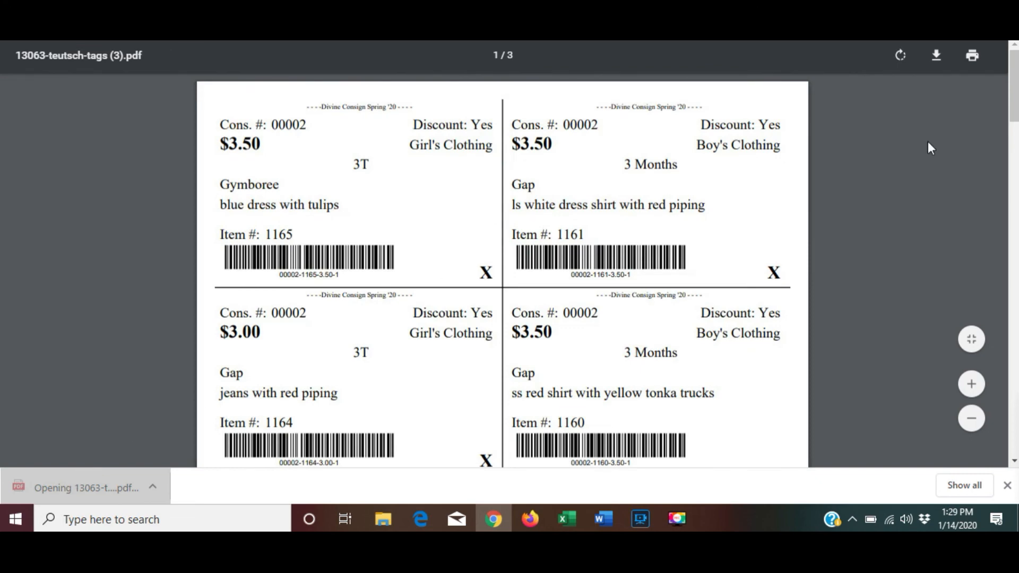
pyautogui.scroll(-2, 570, 243)
pyautogui.scroll(2, 570, 242)
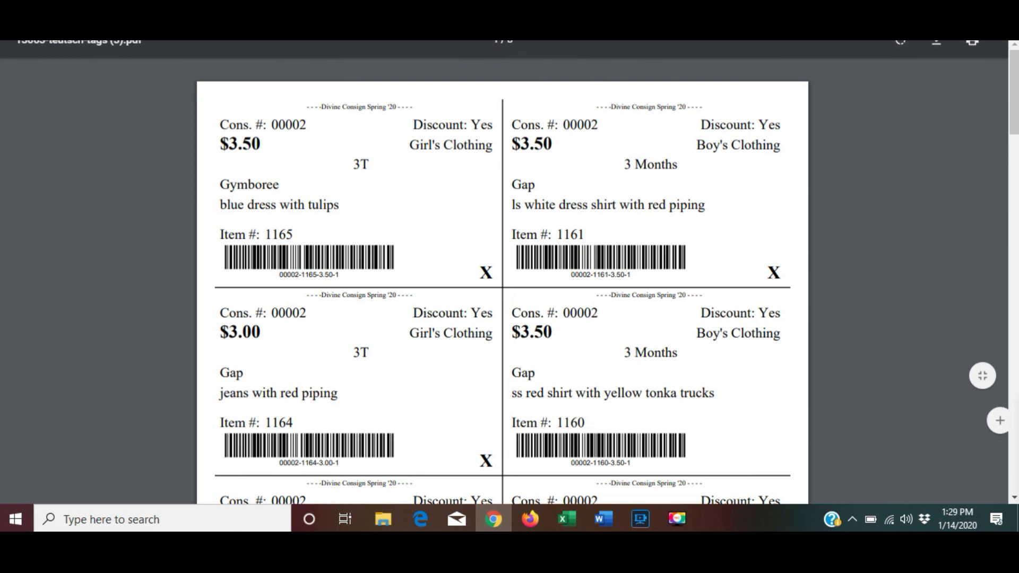
pyautogui.click(818, 20)
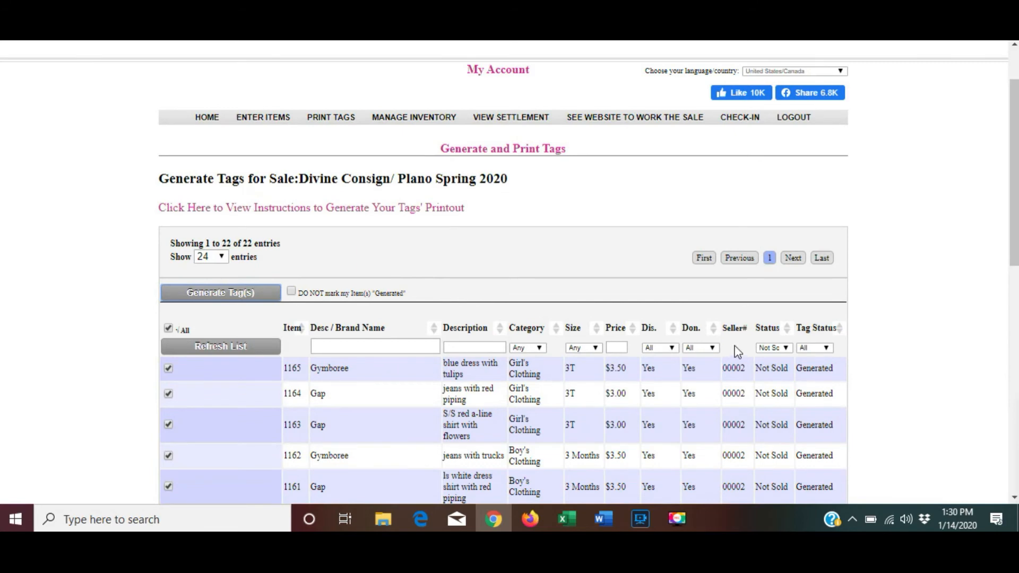
# Log out of the consignor account and go to the Plano register/login page.
pyautogui.scroll(2, 733, 352)
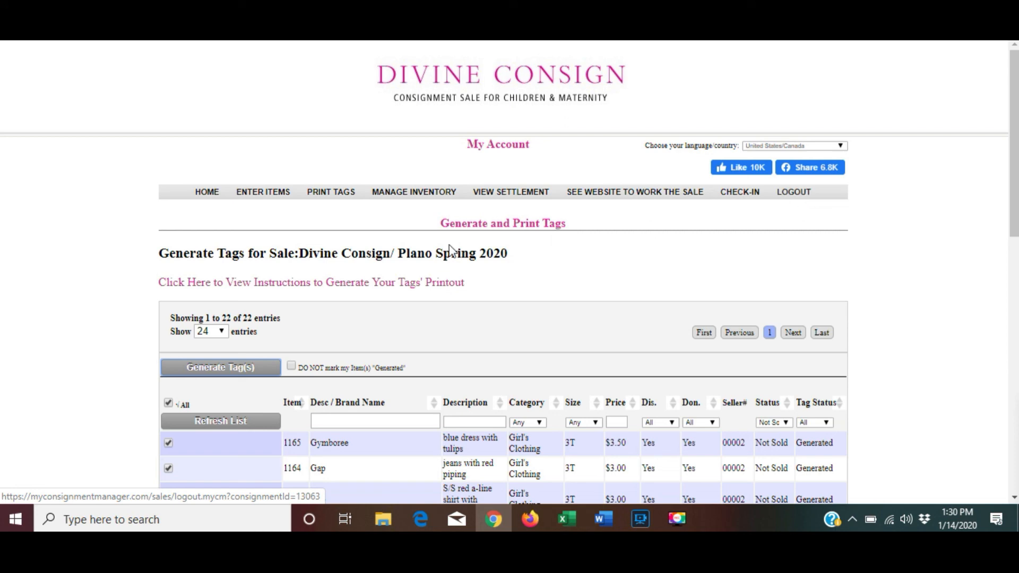
pyautogui.click(793, 196)
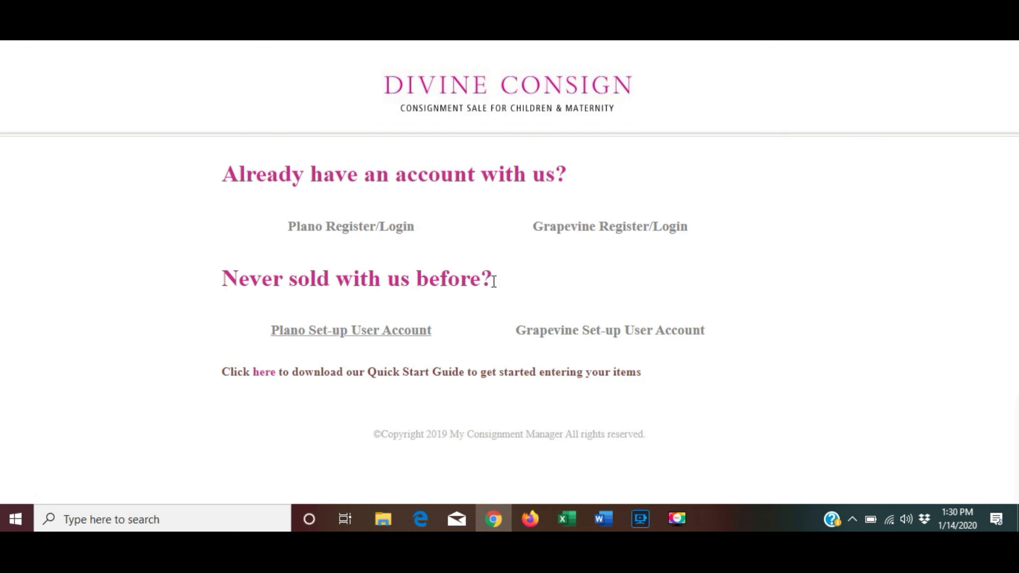
pyautogui.click(385, 232)
# Load the Divine Consign home page from the address bar.
pyautogui.scroll(-1, 598, 254)
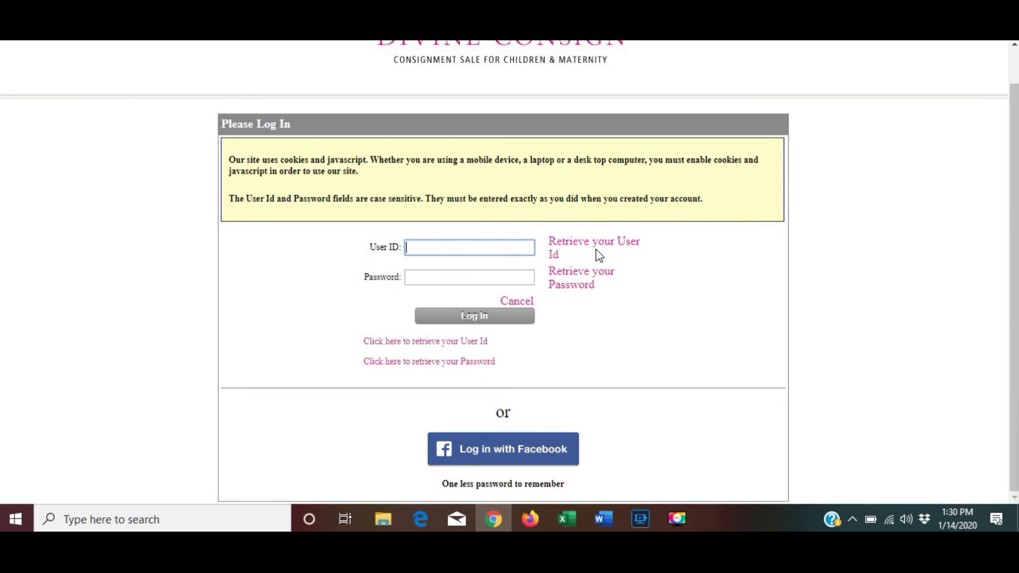
pyautogui.scroll(1, 599, 256)
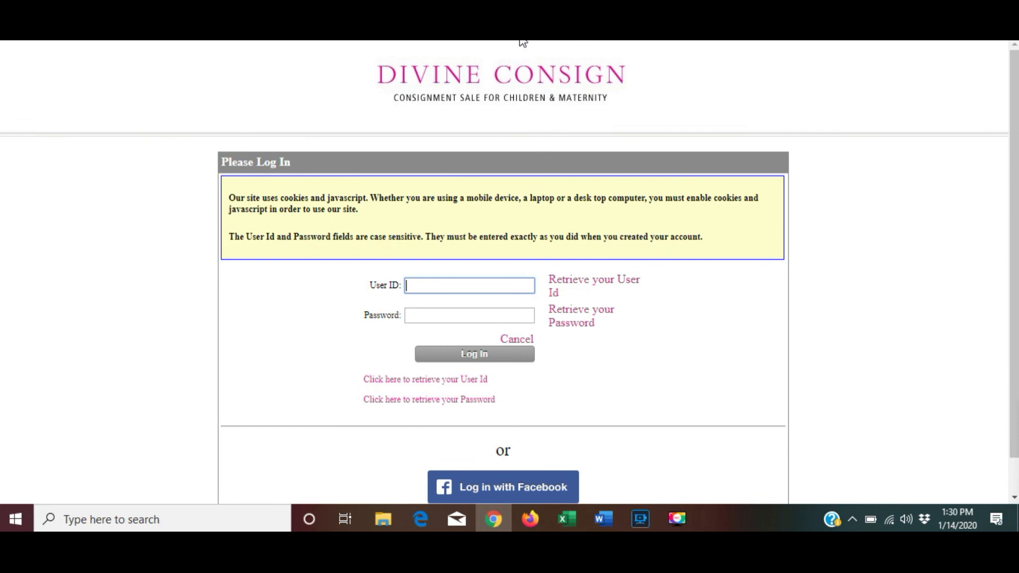
pyautogui.write('div')
pyautogui.press('Return')
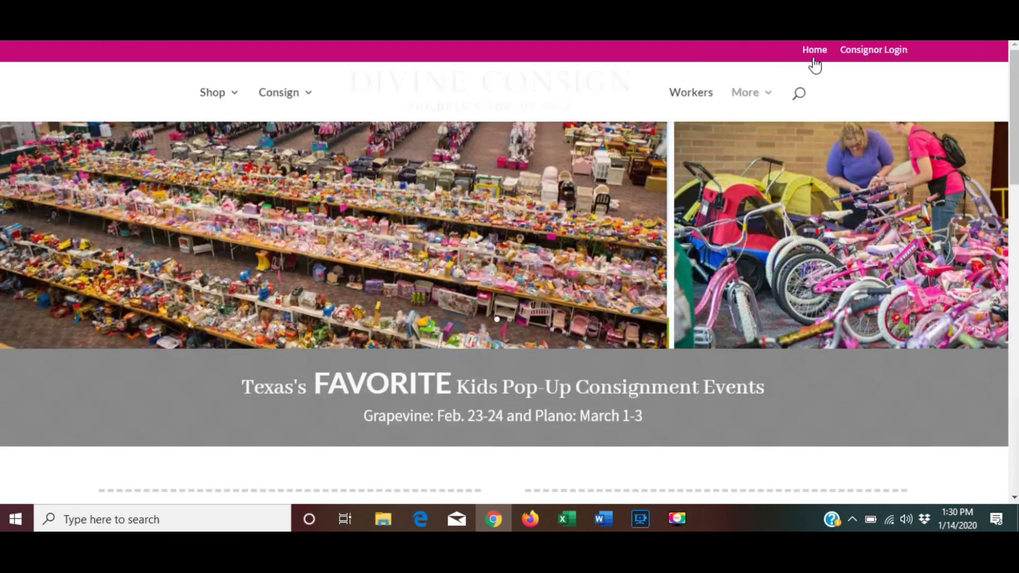
# Download the Quick Start Guide from the Consignor Login page and open quickstartguide (7).docx in Word.
pyautogui.click(882, 50)
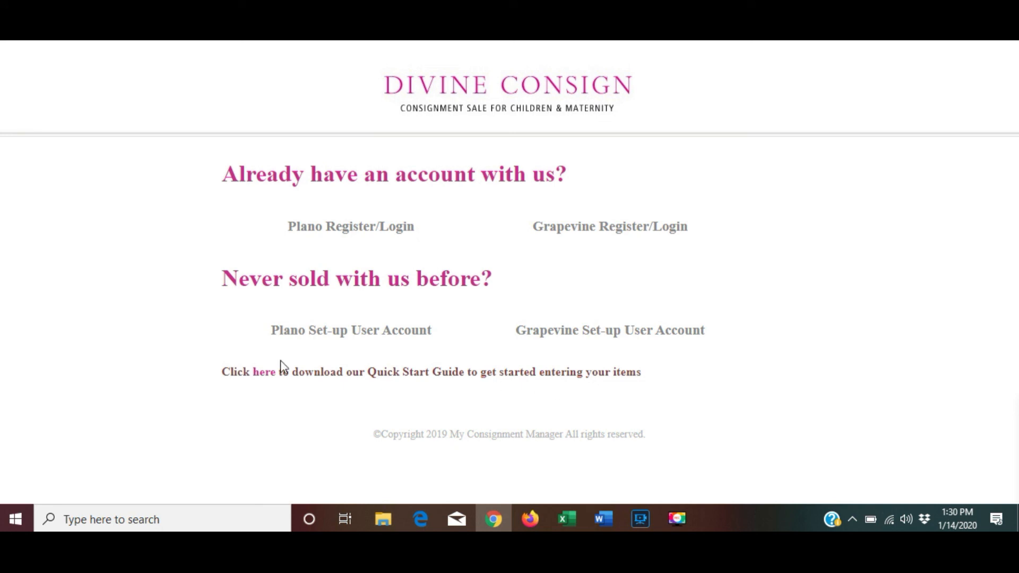
pyautogui.click(260, 382)
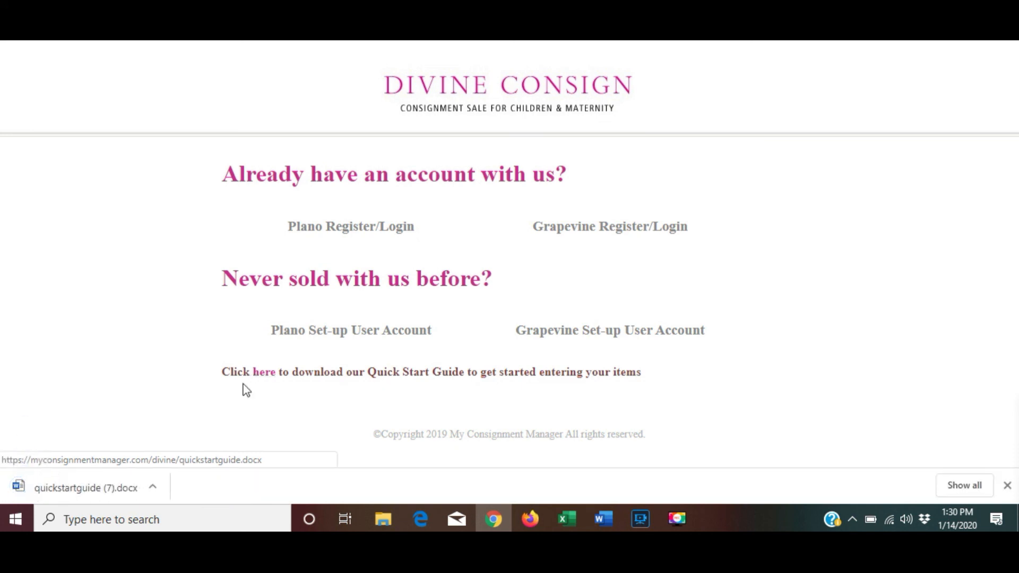
pyautogui.click(97, 486)
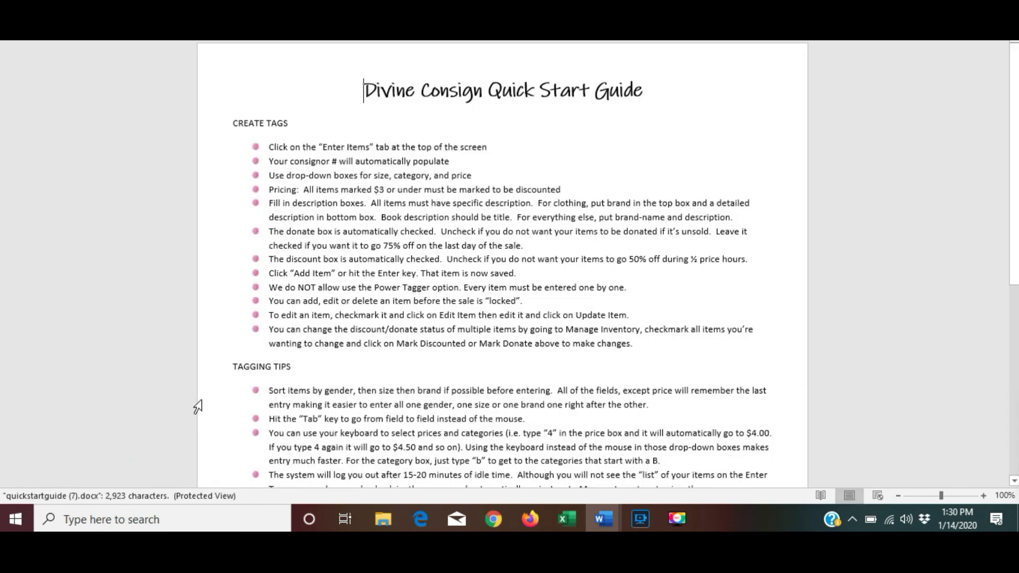
pyautogui.scroll(-10, 360, 239)
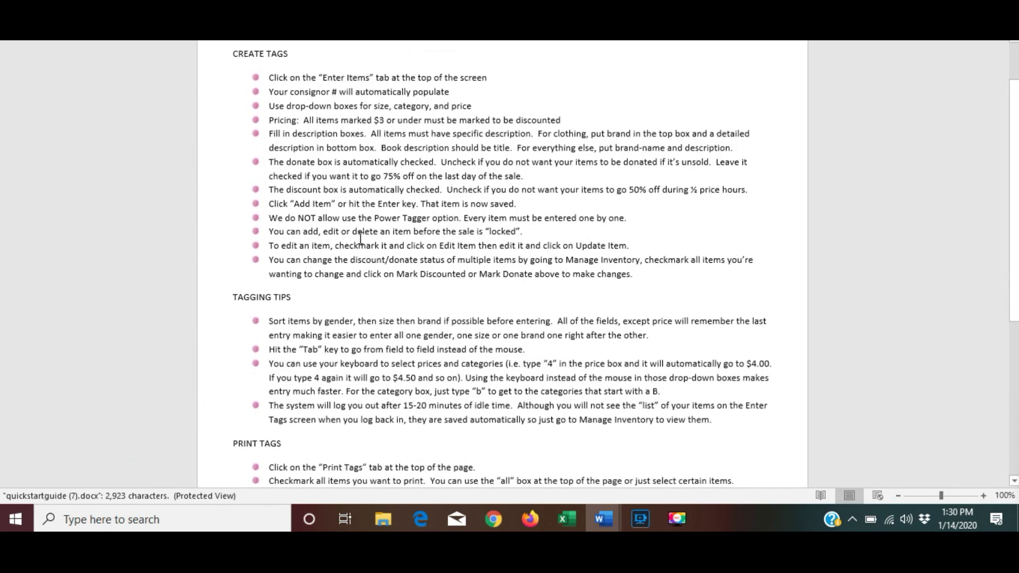
pyautogui.scroll(-1, 360, 239)
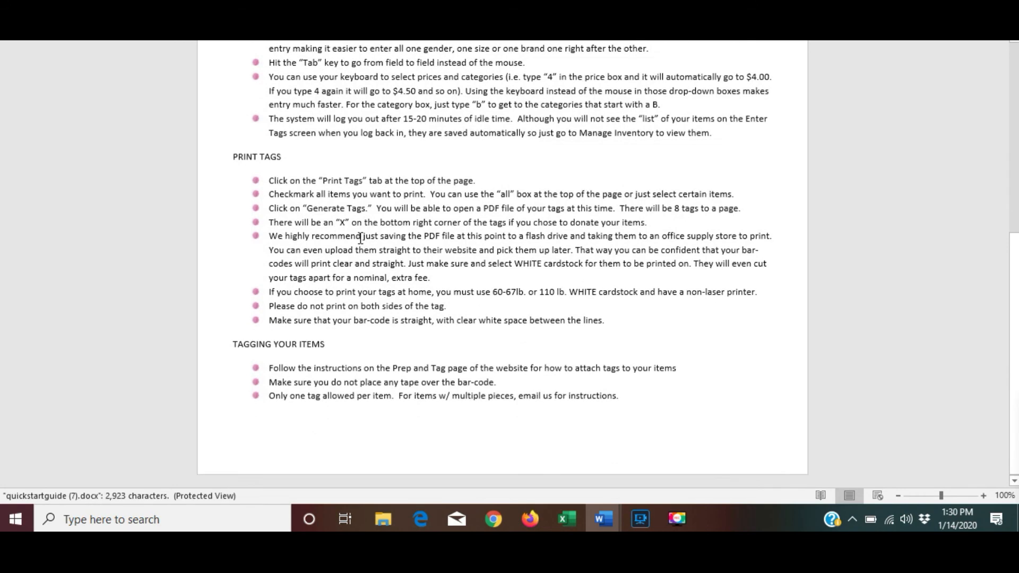
pyautogui.scroll(11, 361, 239)
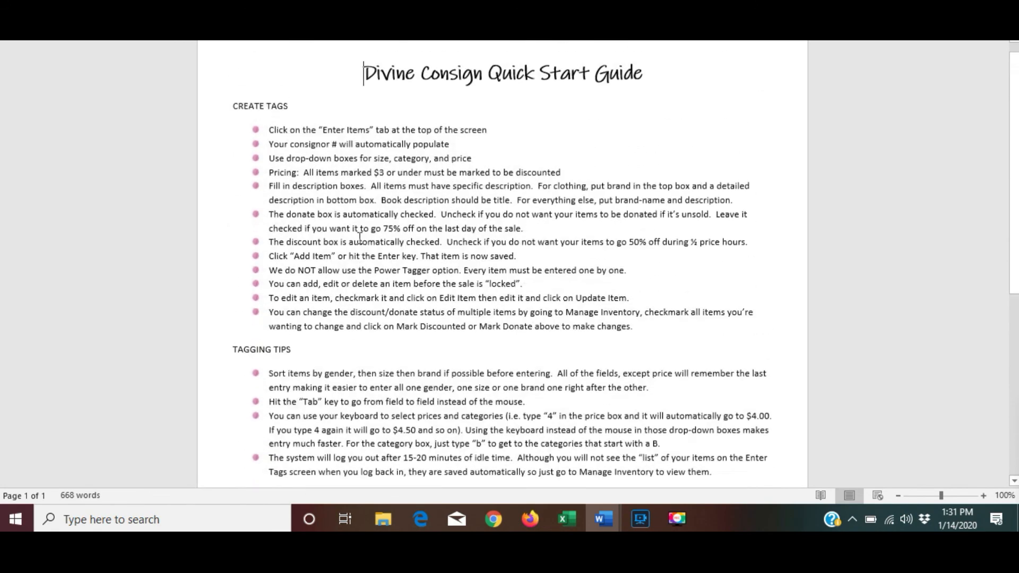